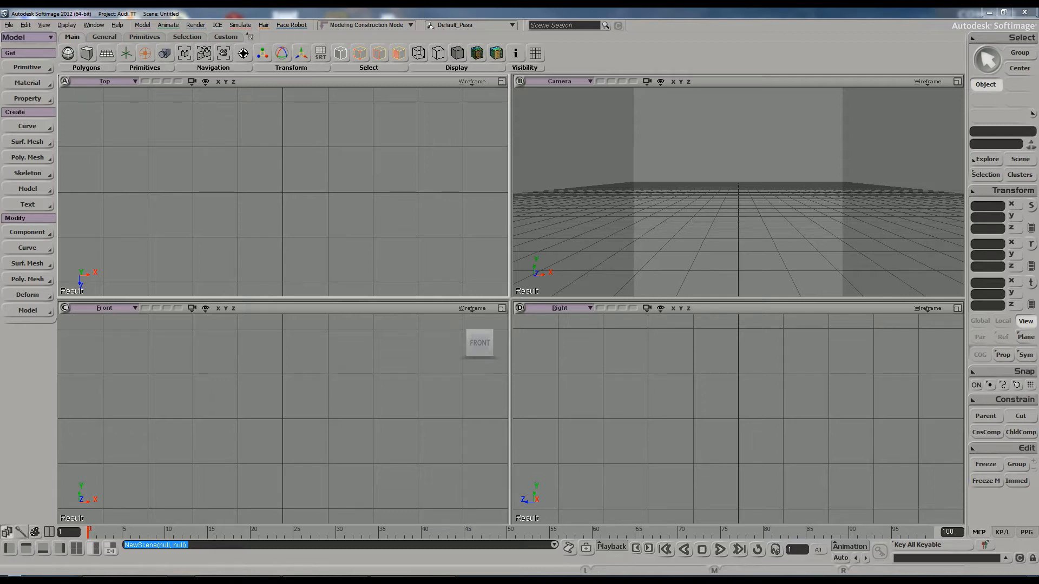
Switch to the Audi_TT Pictures folder and look through the Back, Front, Right and Top blueprint images in the photo viewer
key("alt+Tab")
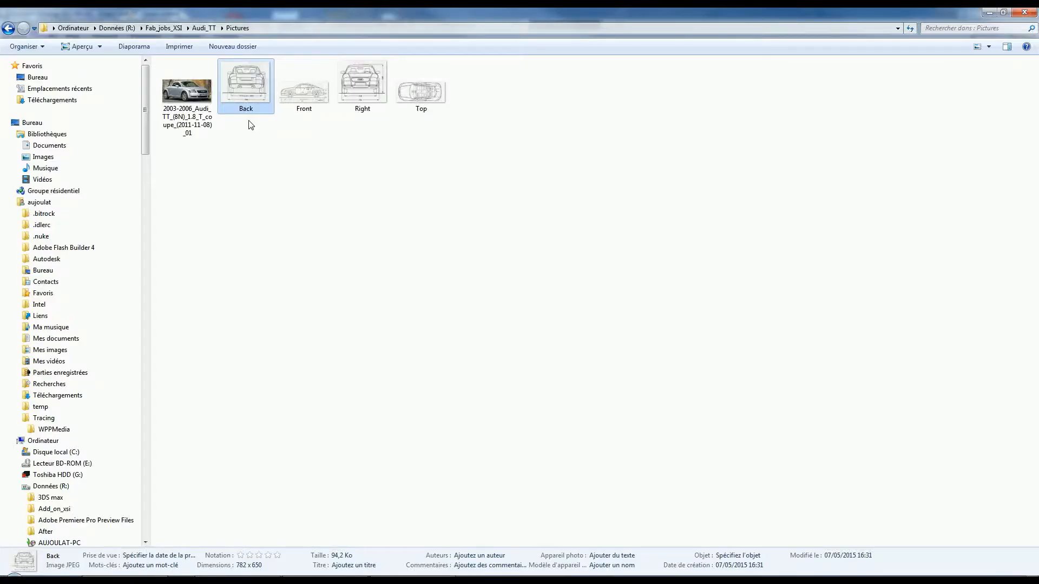
double_click(245, 99)
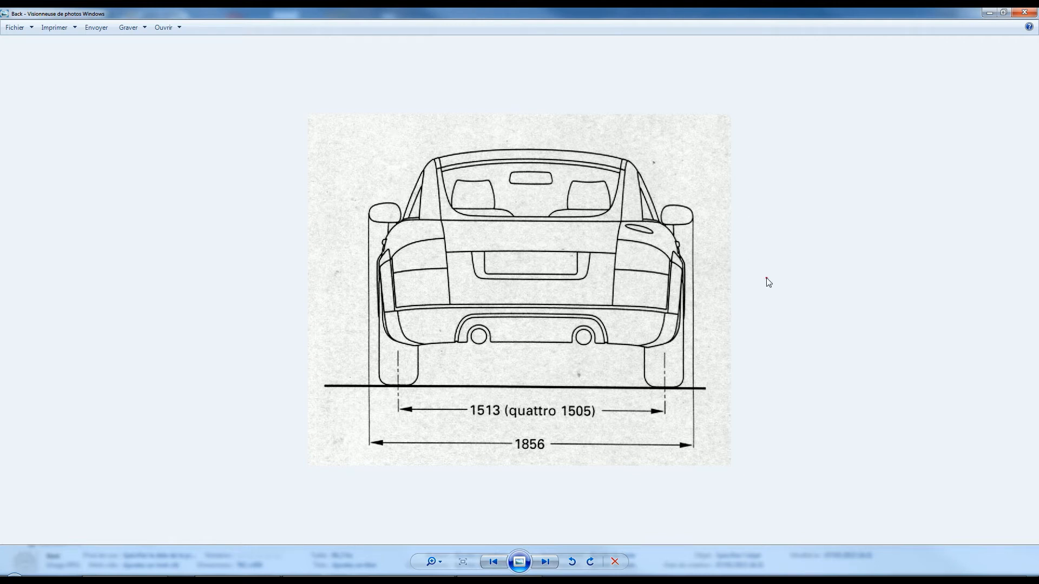
key("Right")
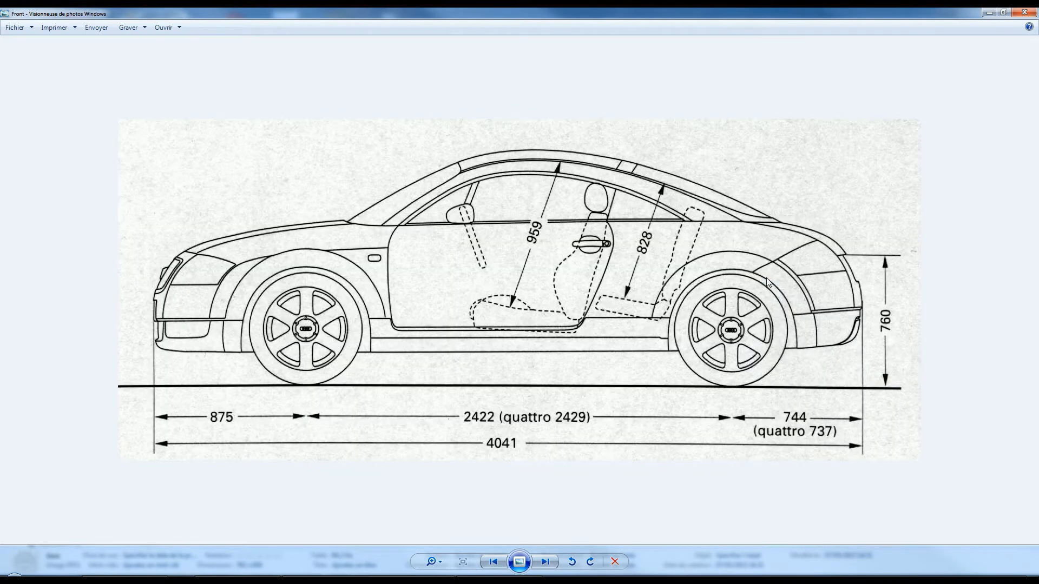
key("Right")
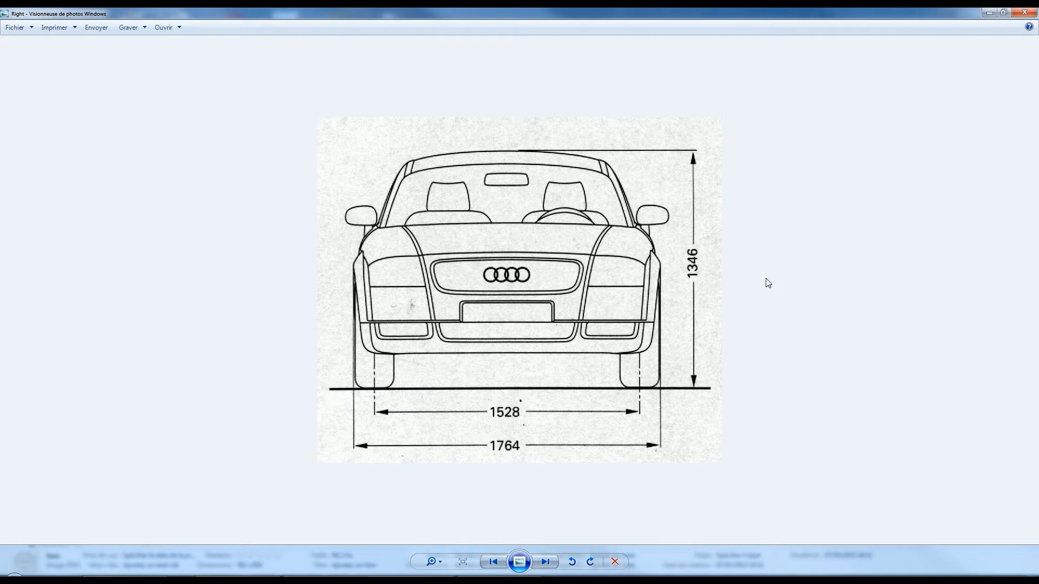
key("Right")
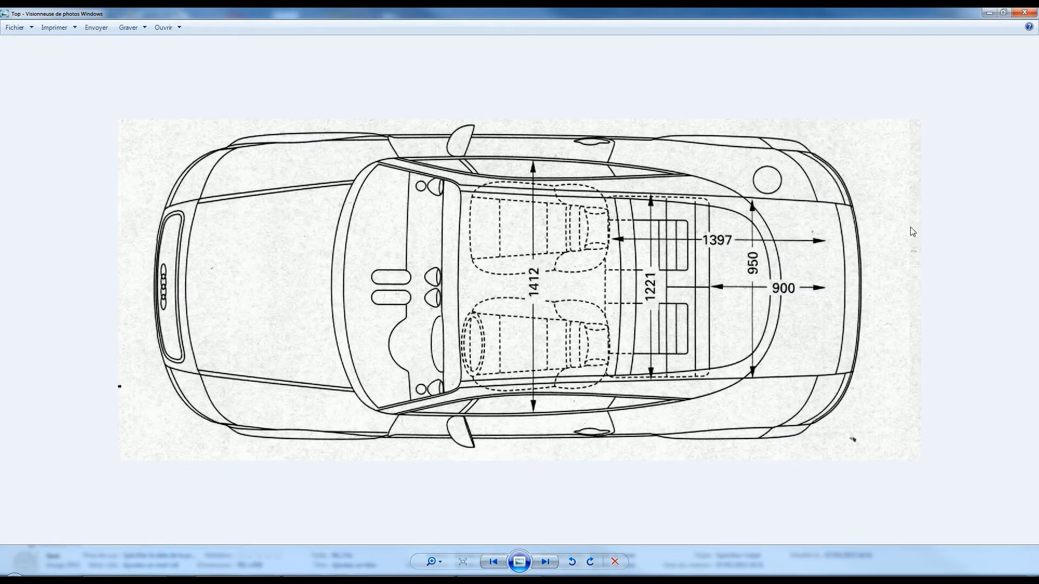
key("Right")
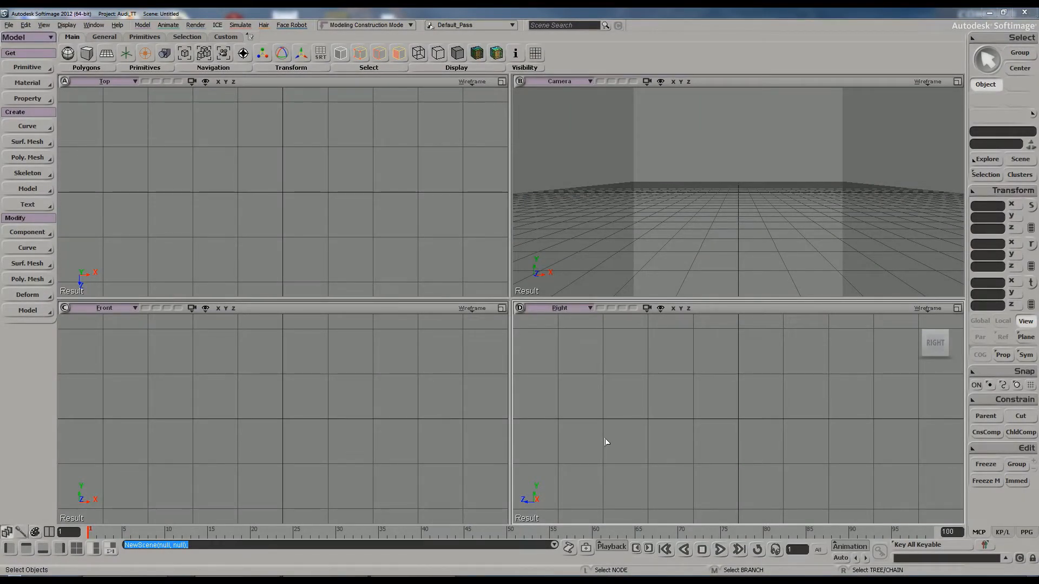
Back in Softimage, change the Camera viewport to the User view and orbit it to an angled perspective of the grid
left_click(559, 81)
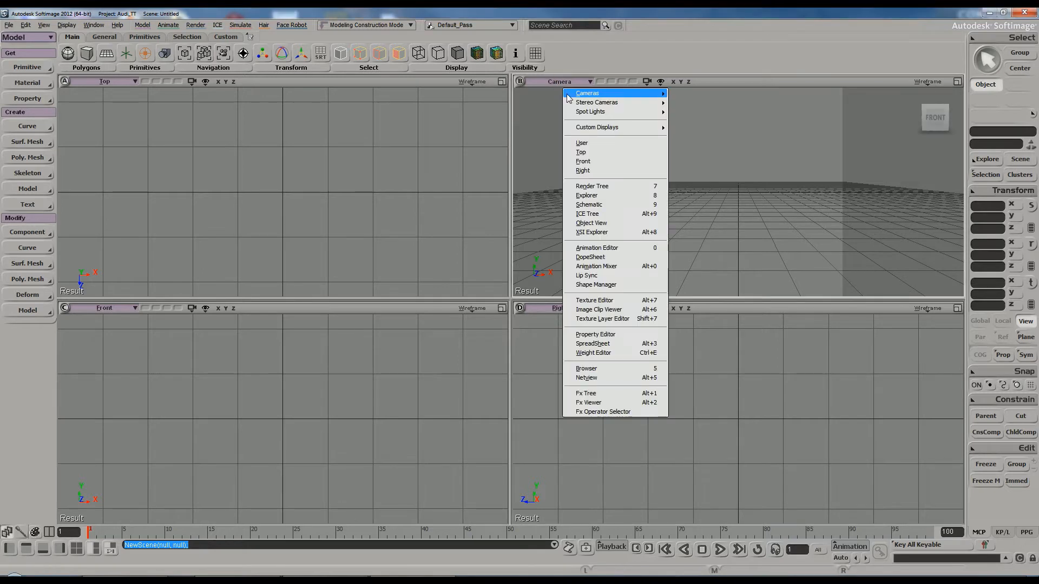
left_click(585, 143)
key("s")
mouse_move(731, 206)
right_mouse_down()
mouse_move(742, 204)
mouse_move(710, 211)
mouse_move(720, 215)
right_mouse_up()
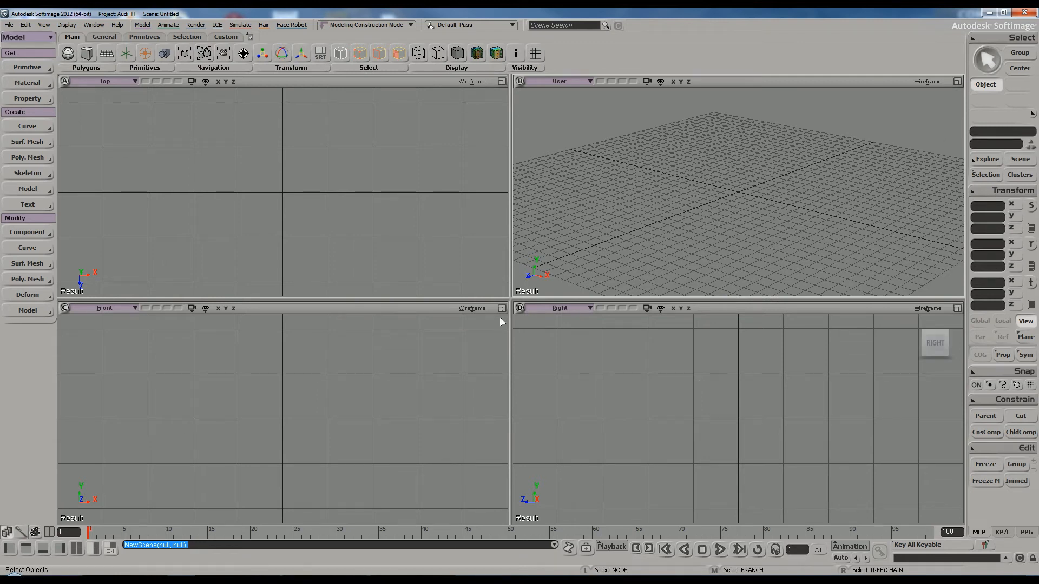
Load Top.jpg from the project's Pictures folder as the rotoscopy image of the Top viewport
left_click(472, 82)
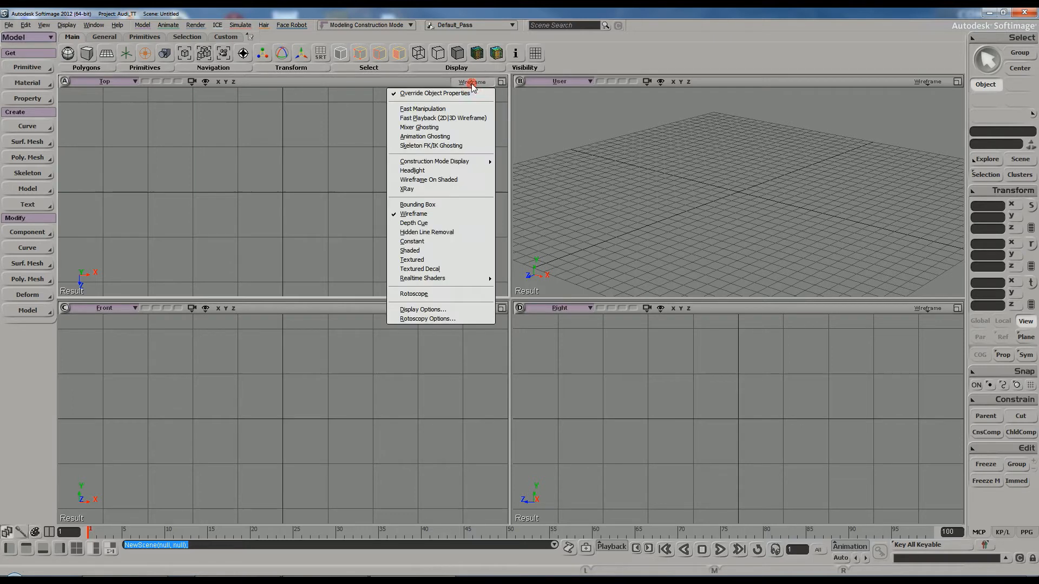
left_click(428, 319)
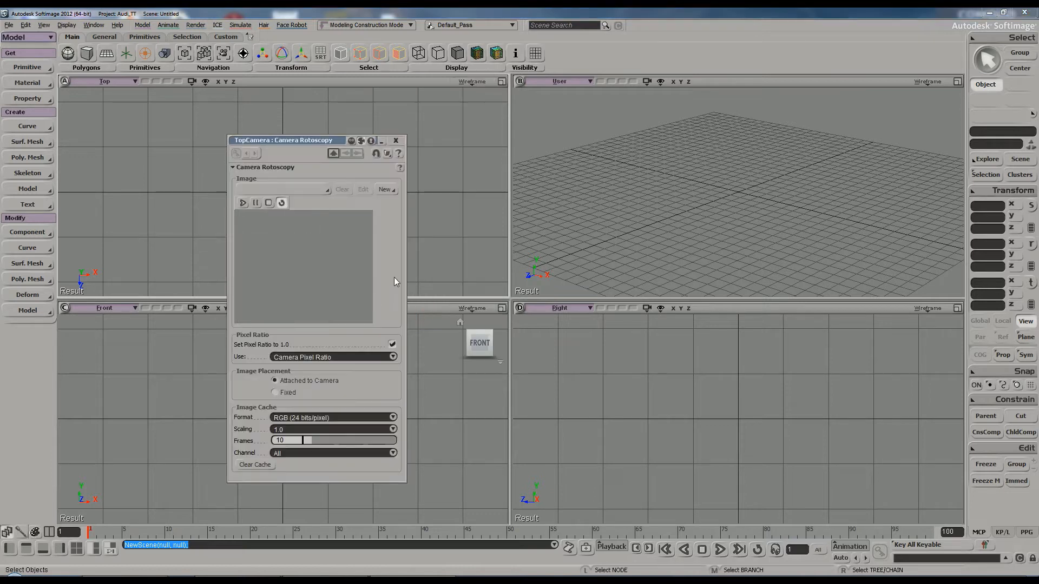
left_click(386, 190)
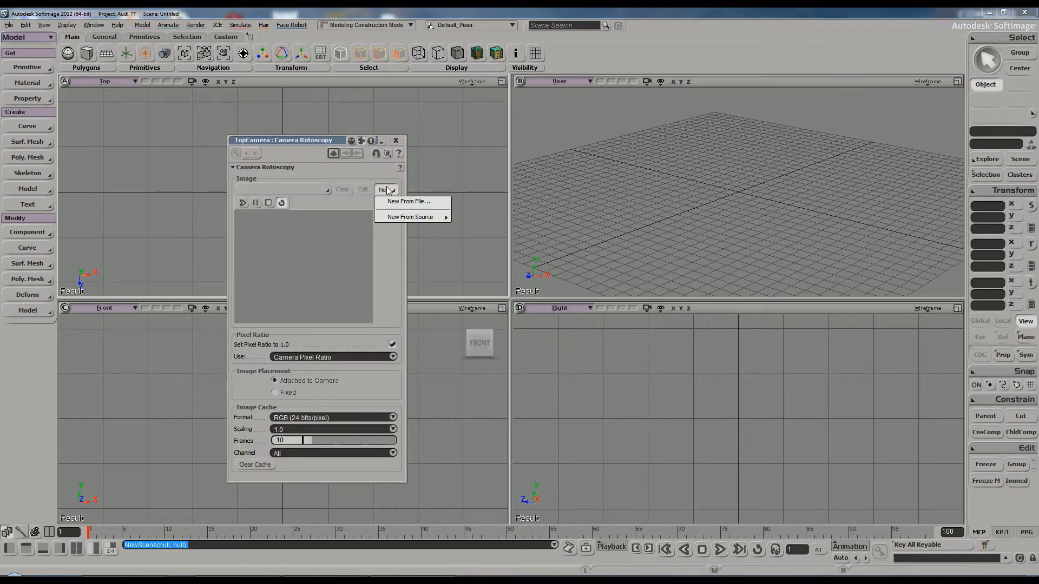
left_click(395, 203)
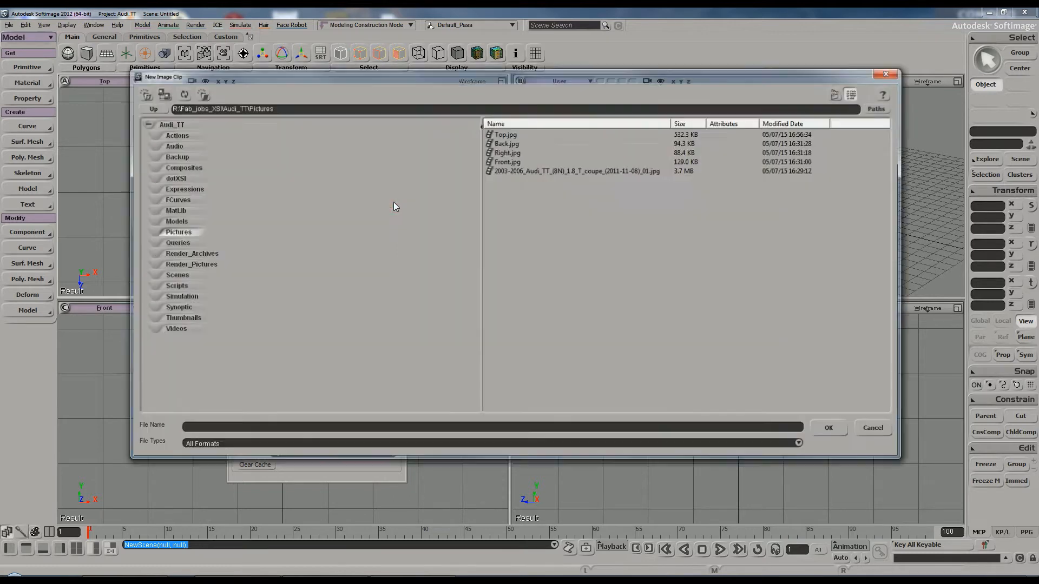
left_click_drag(495, 77, 607, 117)
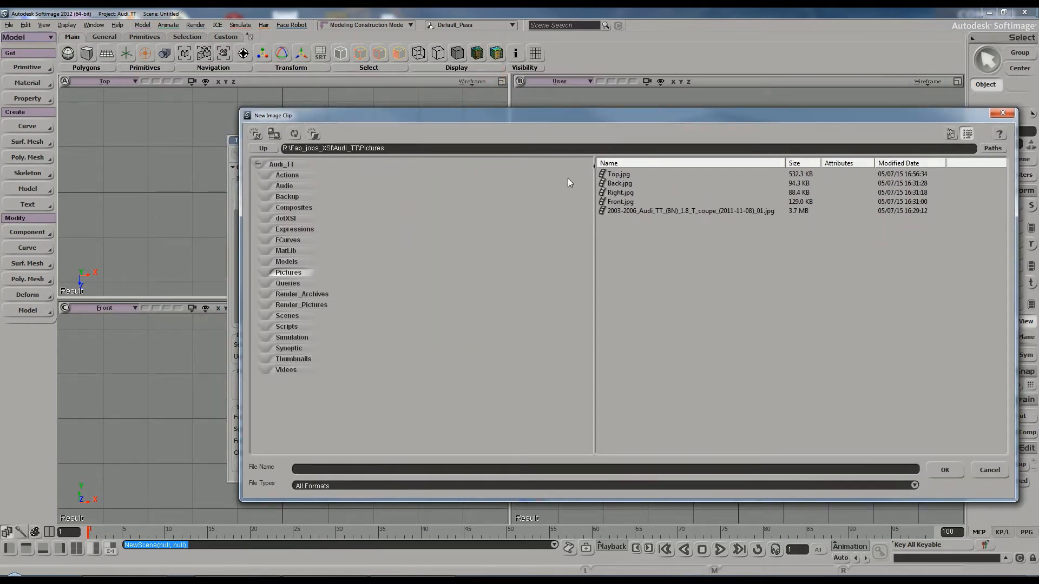
left_click(622, 176)
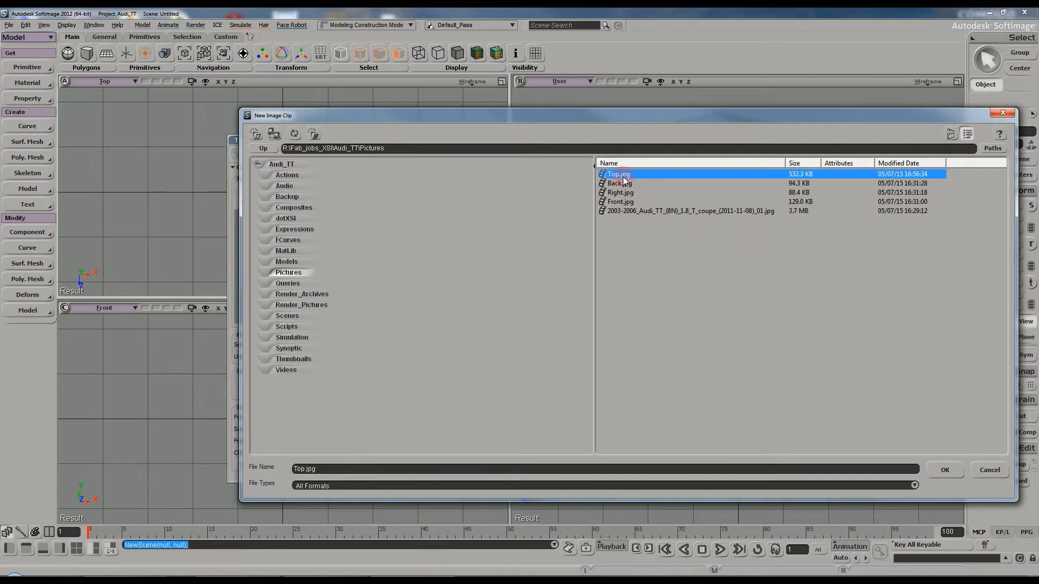
left_click(950, 465)
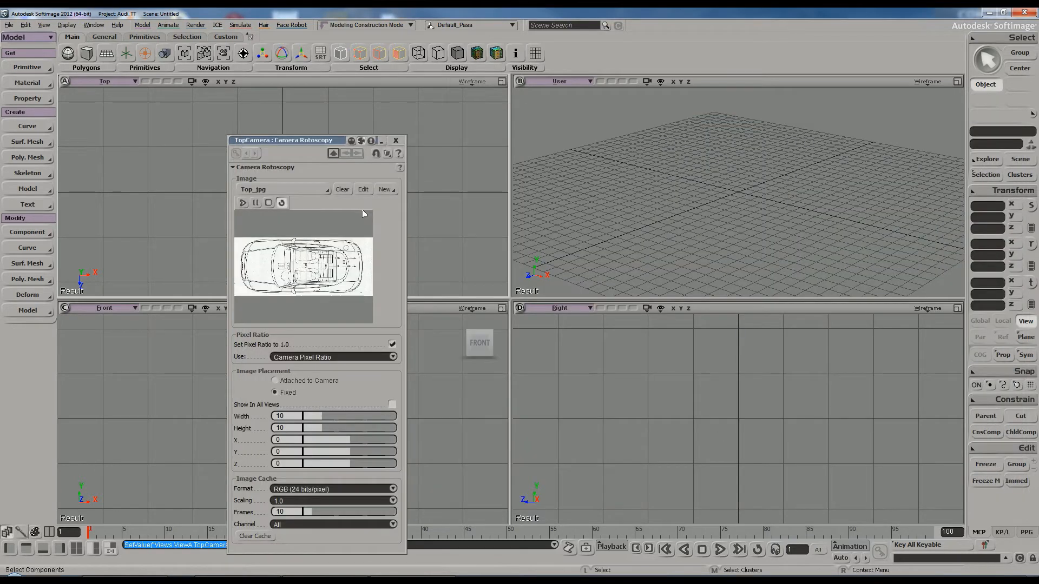
Turn on the Rotoscope display in the Top viewport and close its Camera Rotoscopy properties
left_click_drag(309, 139, 258, 122)
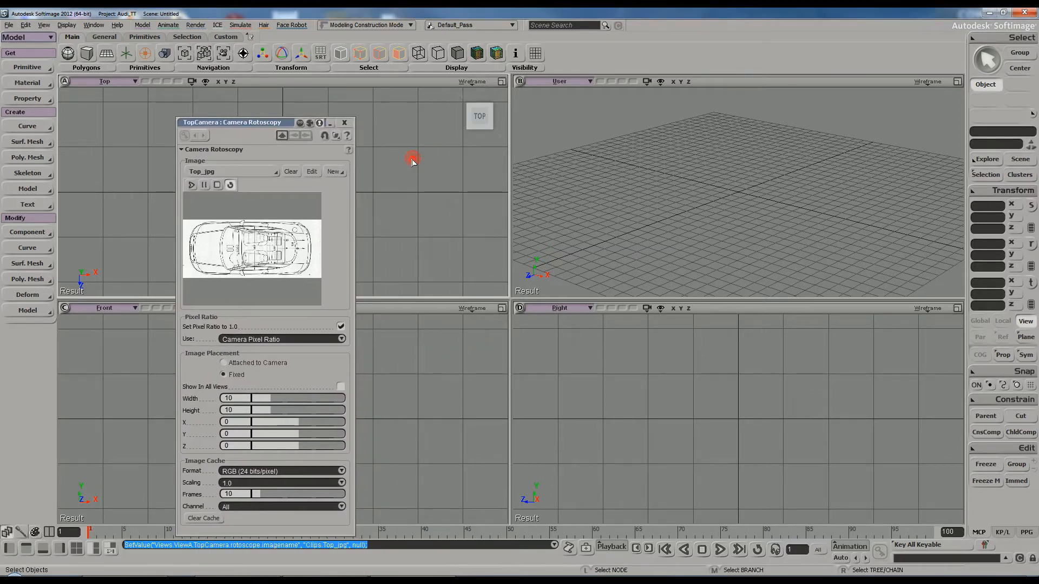
left_click(387, 205)
left_click_drag(269, 124, 250, 123)
left_click(397, 165)
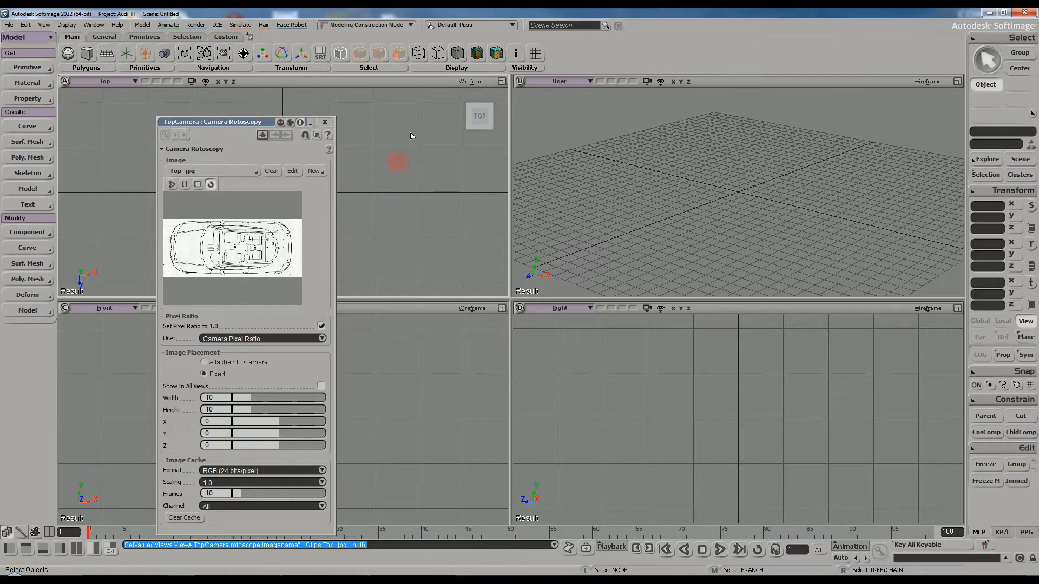
left_click(473, 83)
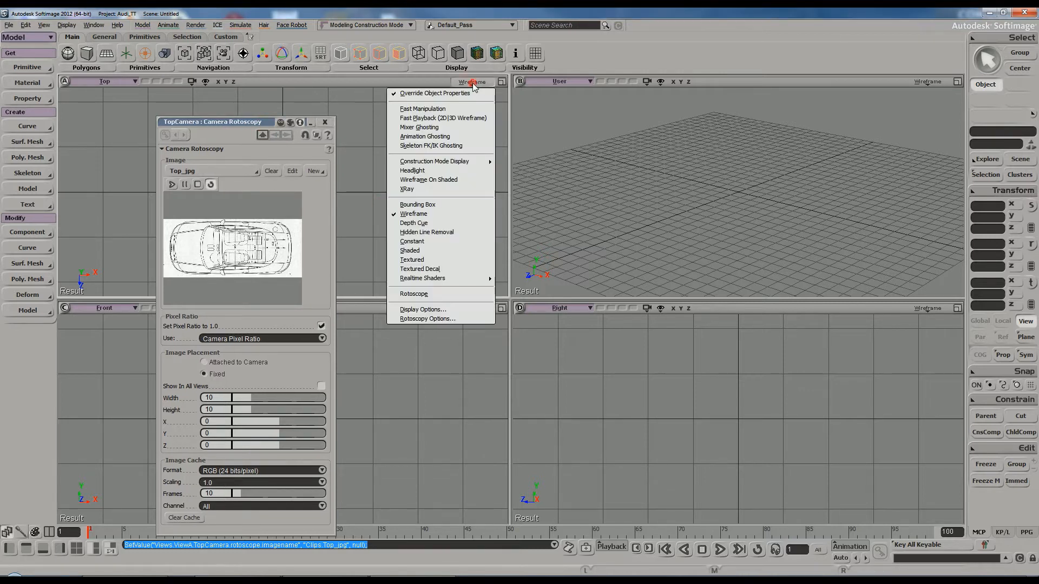
left_click(436, 294)
left_click_drag(267, 122, 675, 109)
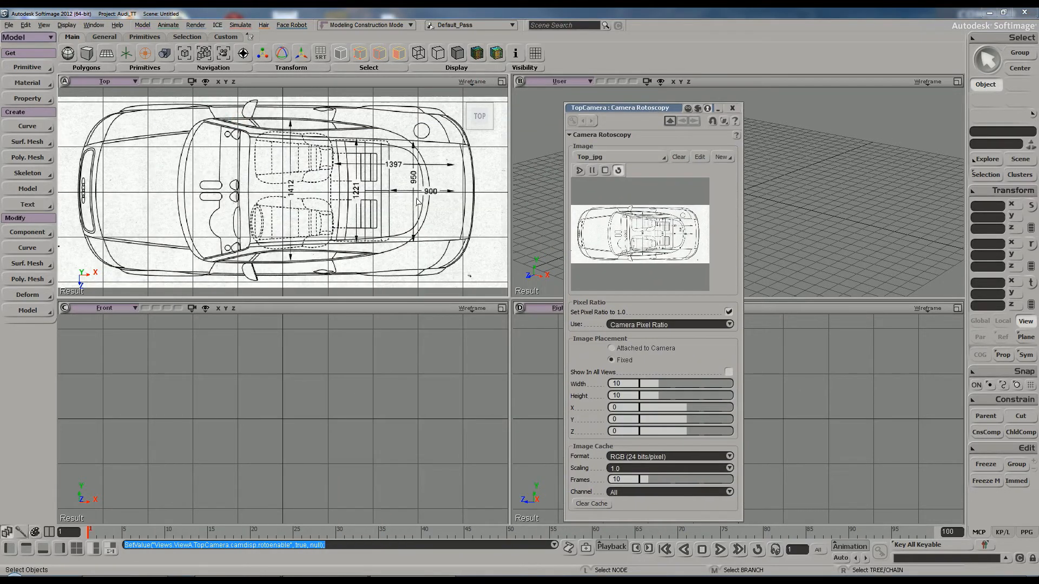
scroll(404, 203, "down", 1)
scroll(403, 203, "up", 1)
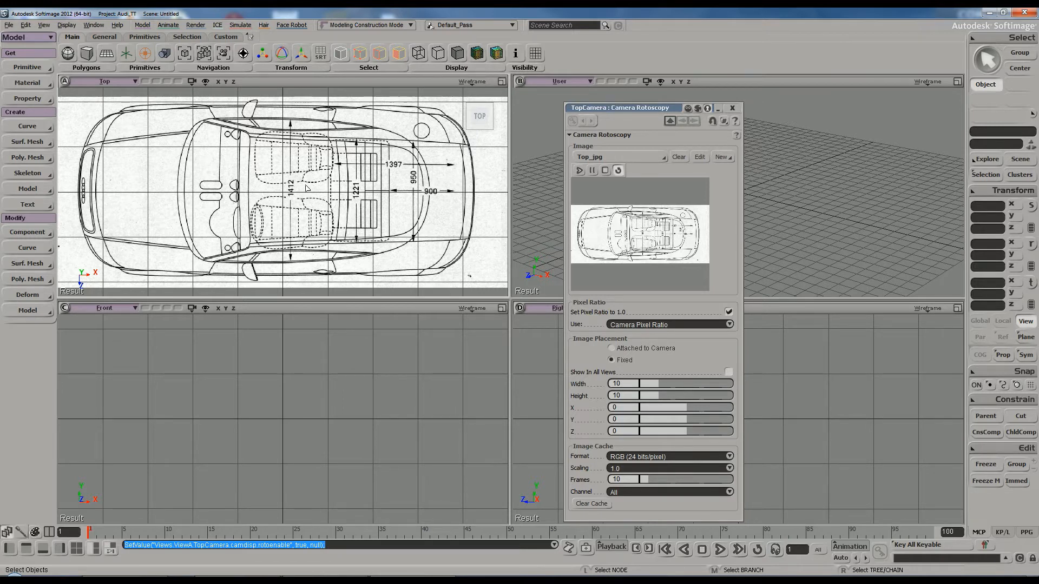
scroll(311, 191, "down", 1)
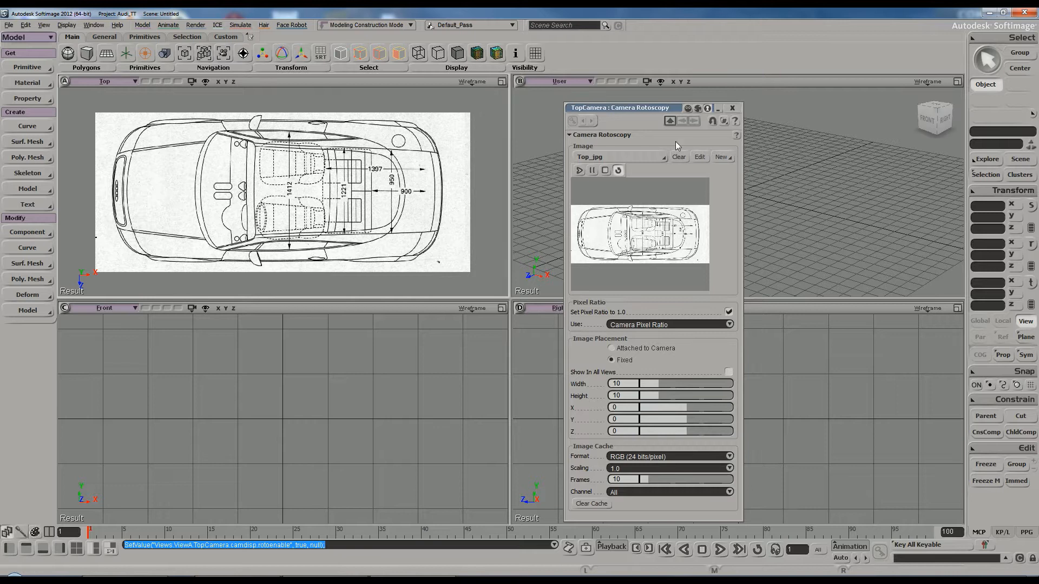
left_click(732, 108)
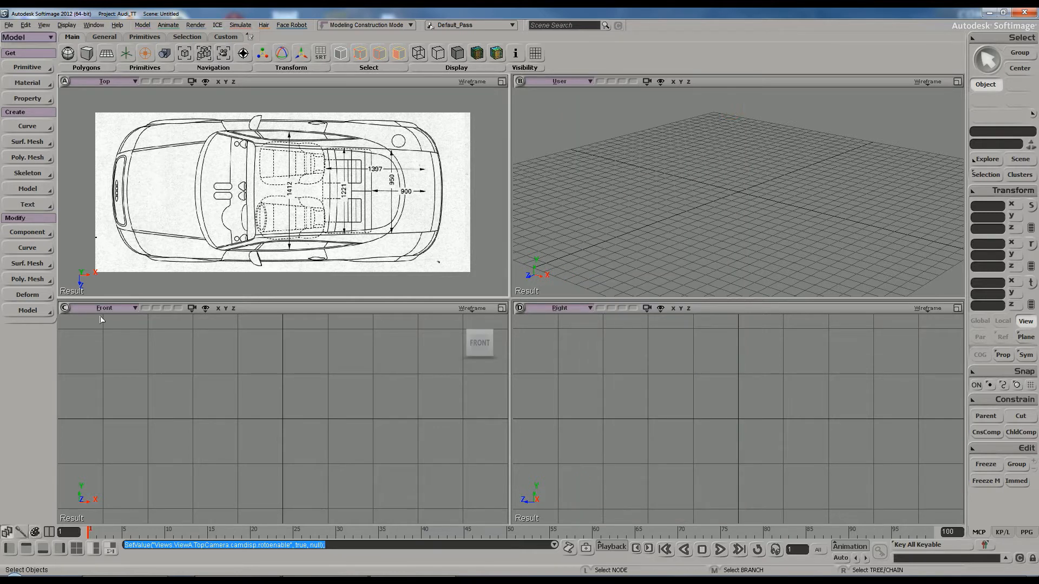
Load Front.jpg from the project's Pictures folder as the rotoscopy image of the Front viewport
left_click(468, 309)
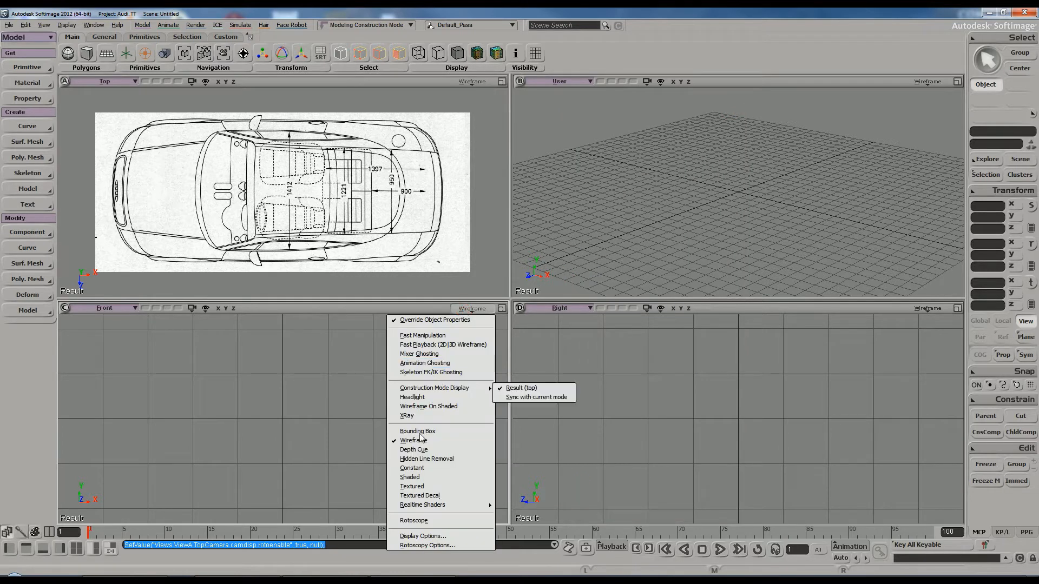
left_click(427, 546)
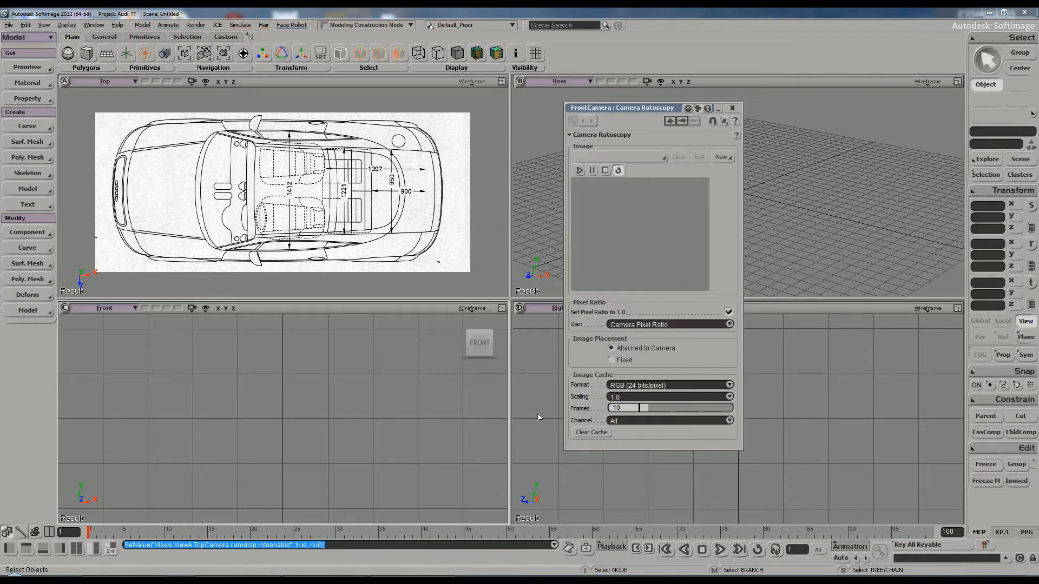
left_click(722, 157)
left_click(734, 172)
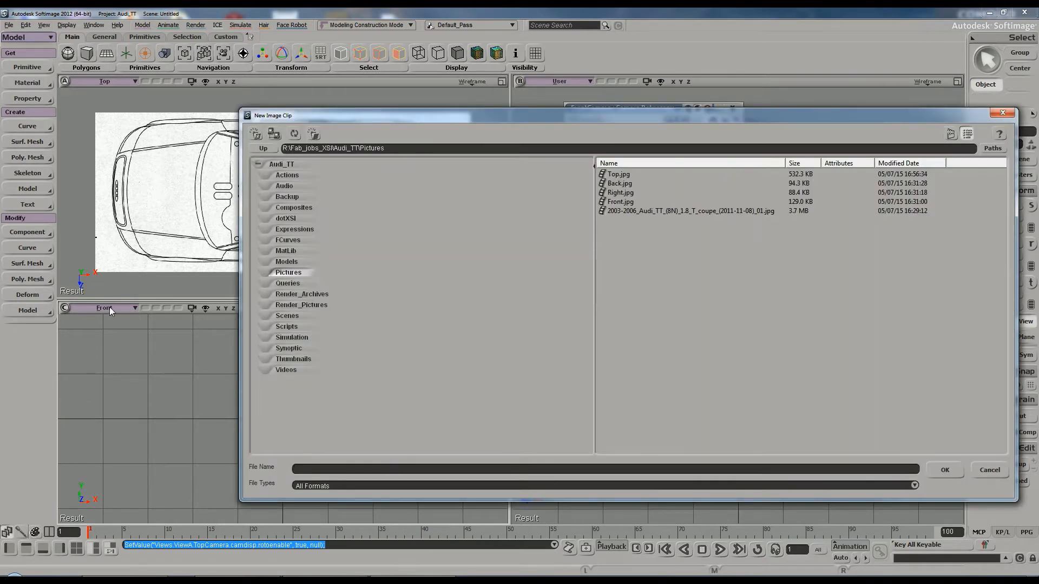
left_click(622, 201)
left_click(942, 469)
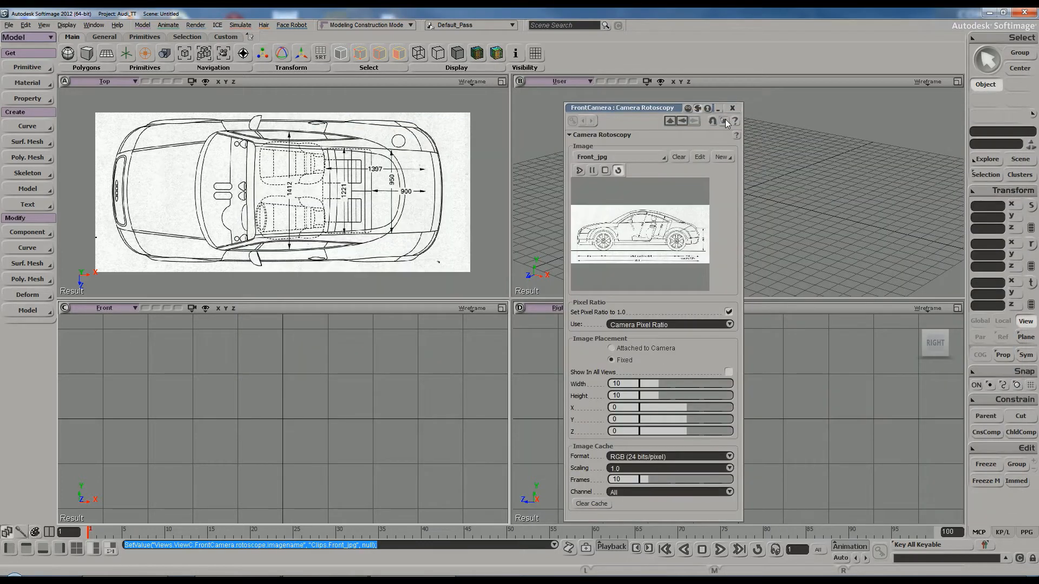
Turn on the Rotoscope display in the Front viewport and close its Camera Rotoscopy properties
left_click(470, 309)
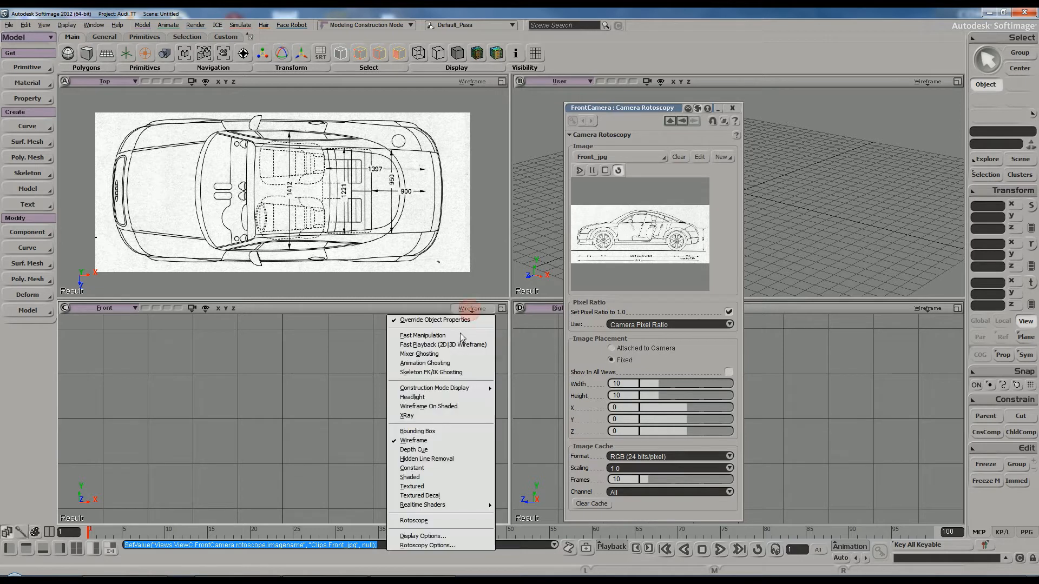
left_click(435, 522)
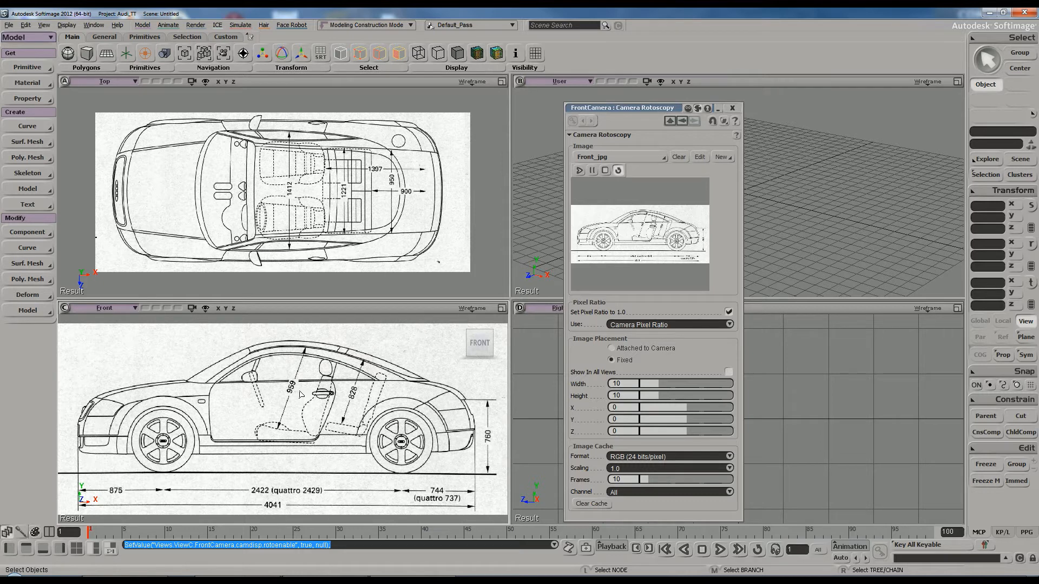
scroll(301, 393, "down", 1)
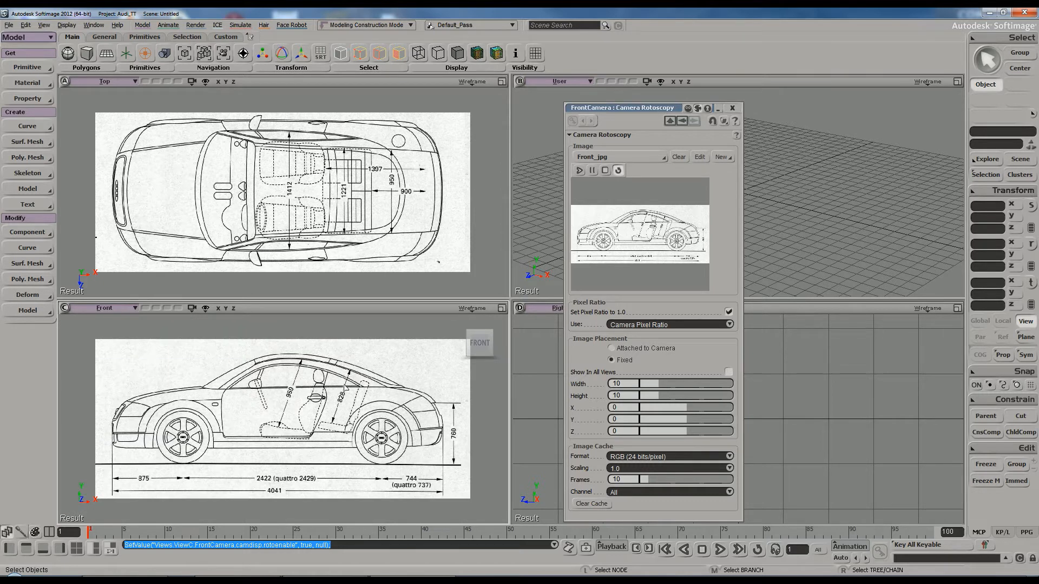
left_click(730, 109)
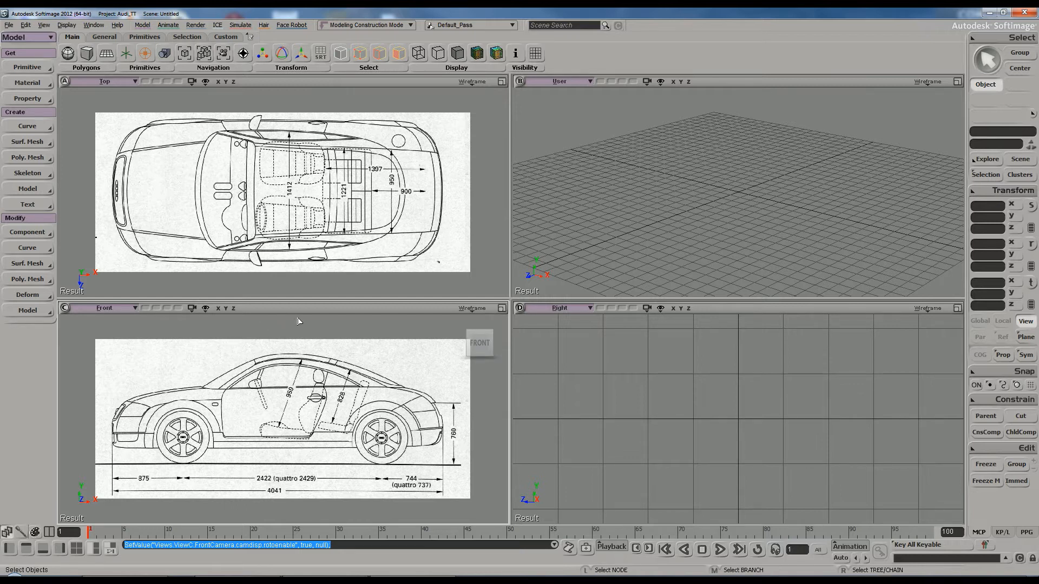
Create a polygon mesh cube primitive and keep its properties open beside the User view
left_click(25, 72)
mouse_move(86, 87)
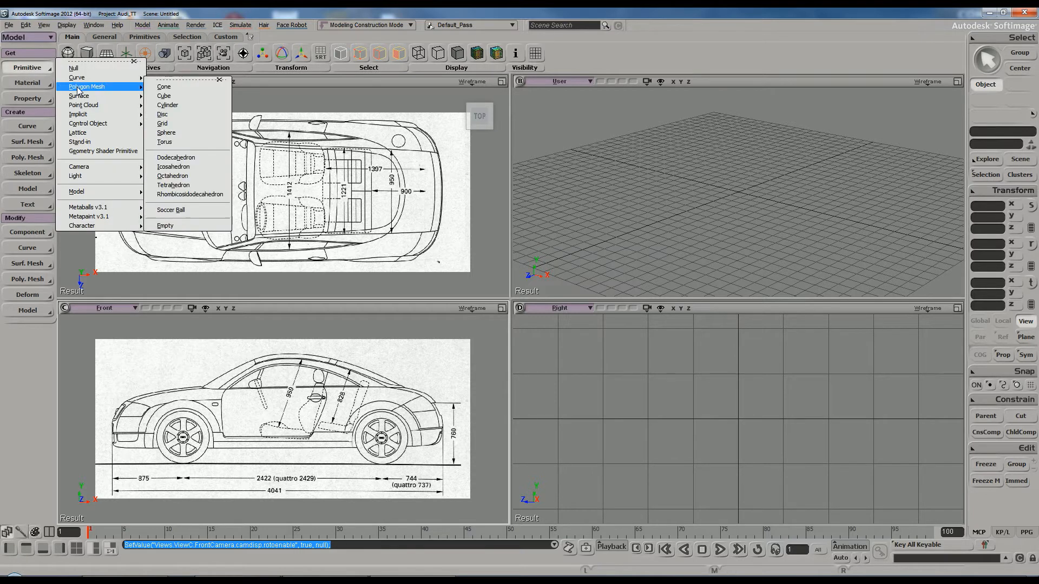
left_click(164, 96)
scroll(224, 193, "down", 3)
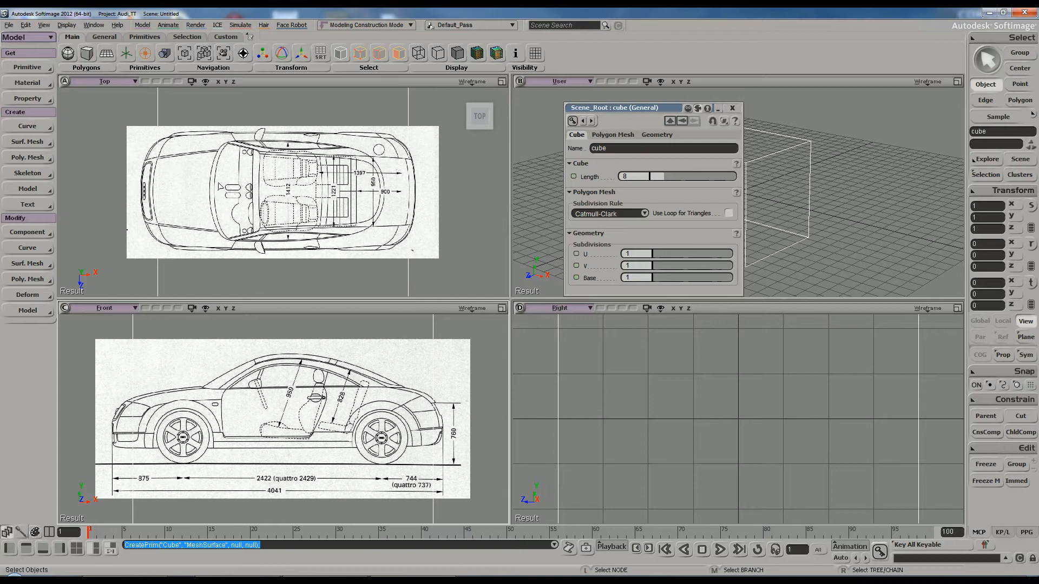
scroll(268, 415, "down", 3)
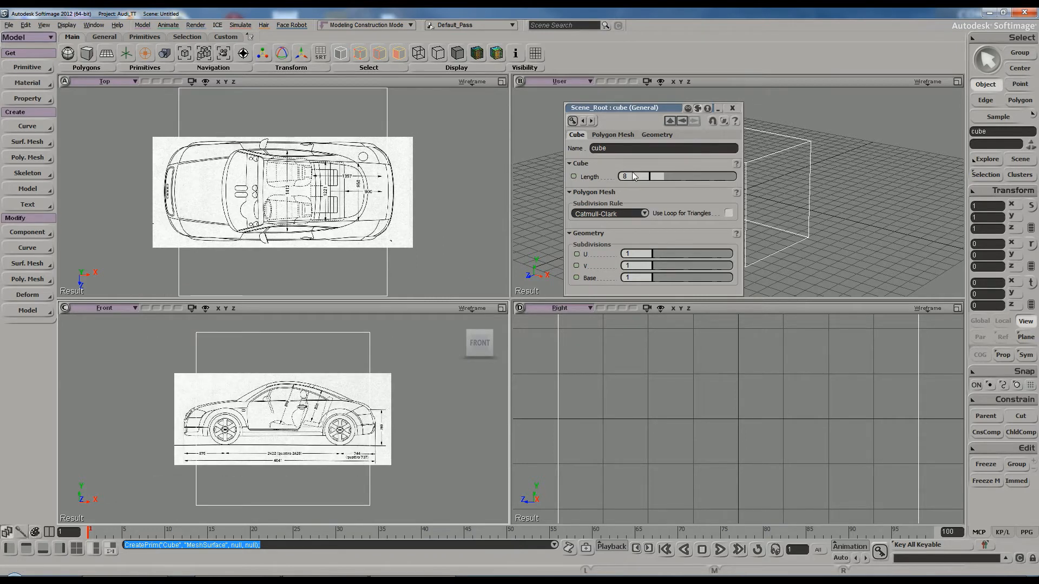
left_click_drag(638, 111, 409, 187)
left_click(405, 255)
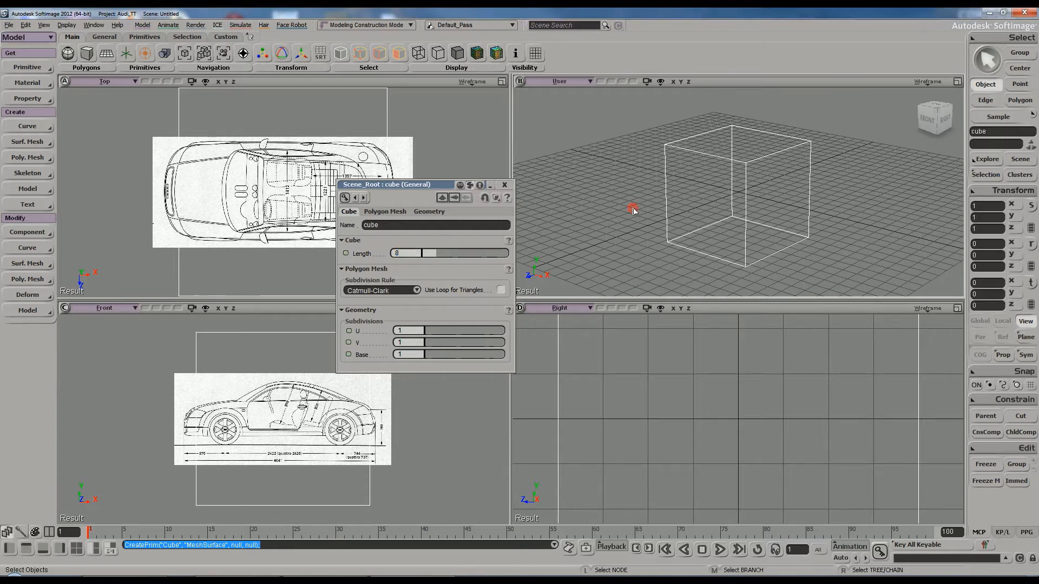
key("s")
right_click_drag(645, 232, 730, 204)
key("s")
key("s")
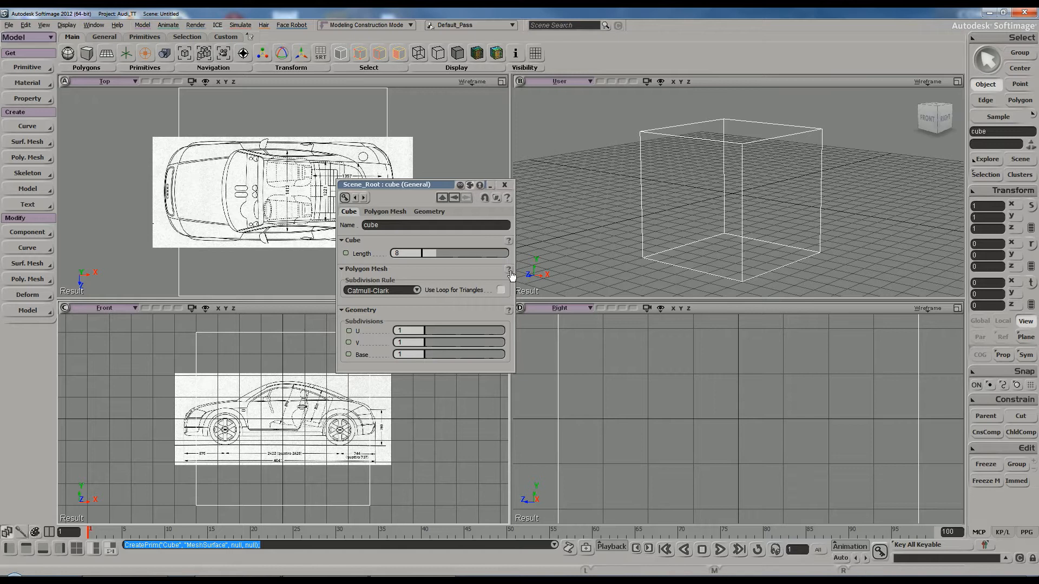
Set the cube's Y position to 4 and close its properties
left_click(981, 254)
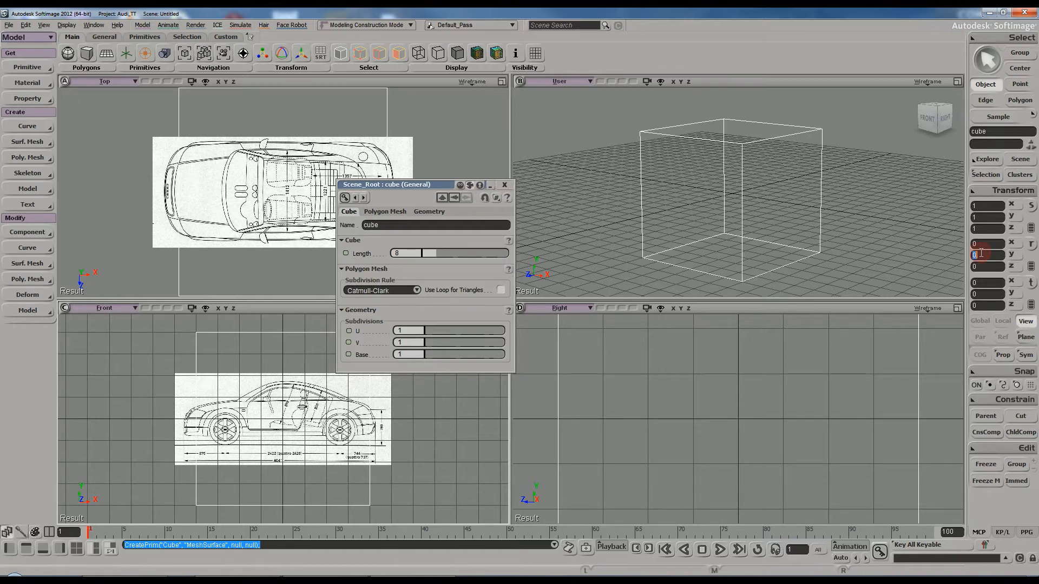
left_click(982, 293)
key("Return")
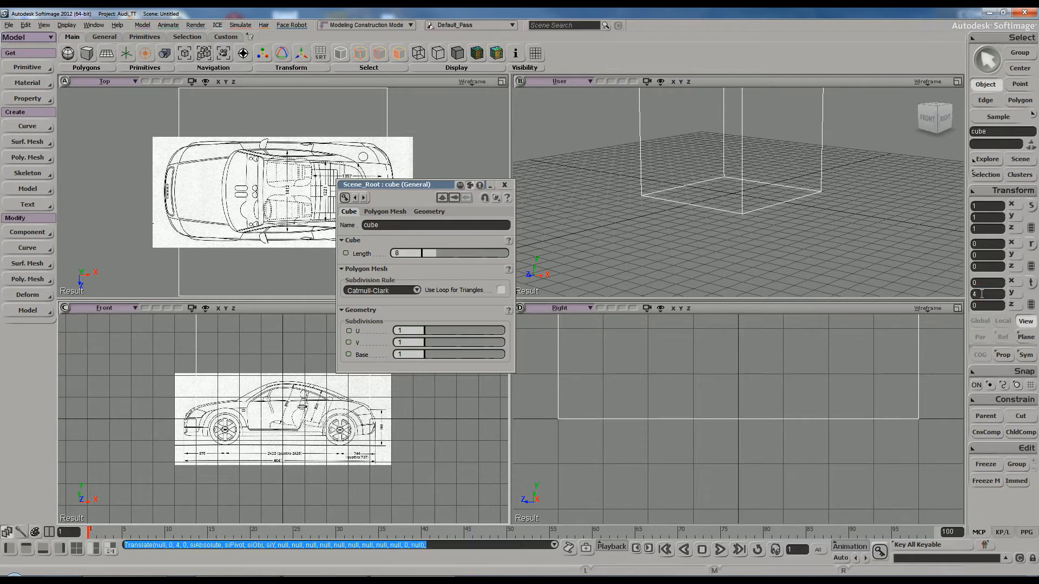
key("s")
left_click_drag(840, 221, 848, 248)
right_click_drag(848, 248, 810, 248)
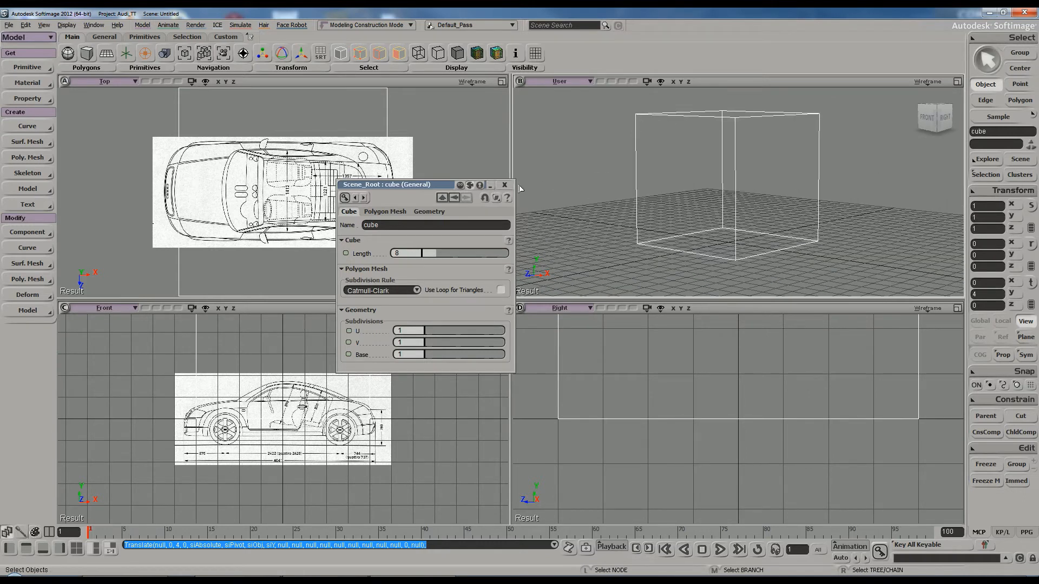
left_click(505, 184)
Open the Front viewport's rotoscopy options and set the image's width and height to 40
left_click_drag(294, 379, 294, 398)
middle_click_drag(293, 397, 291, 398)
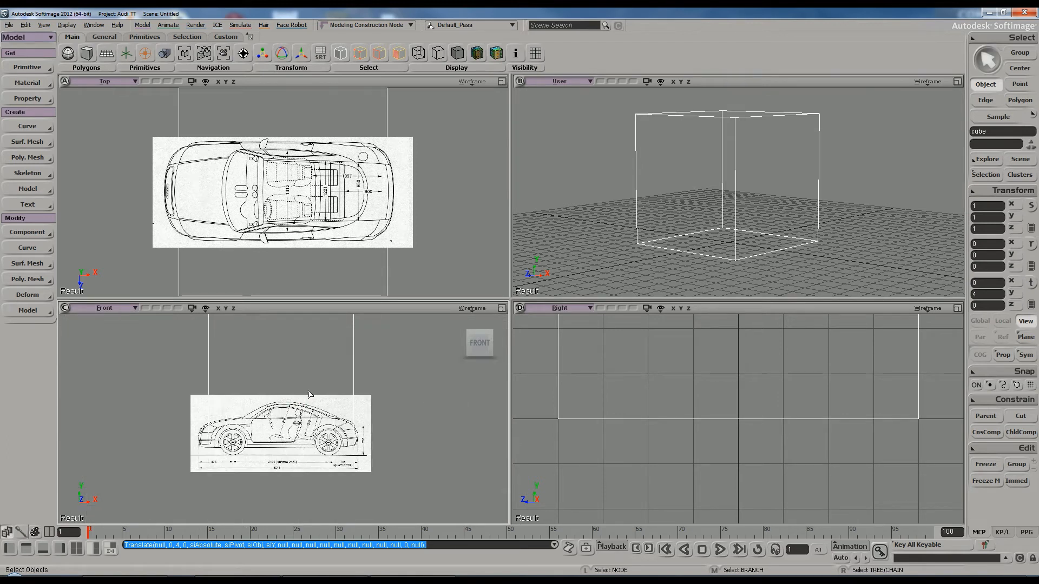
scroll(282, 420, "up", 2)
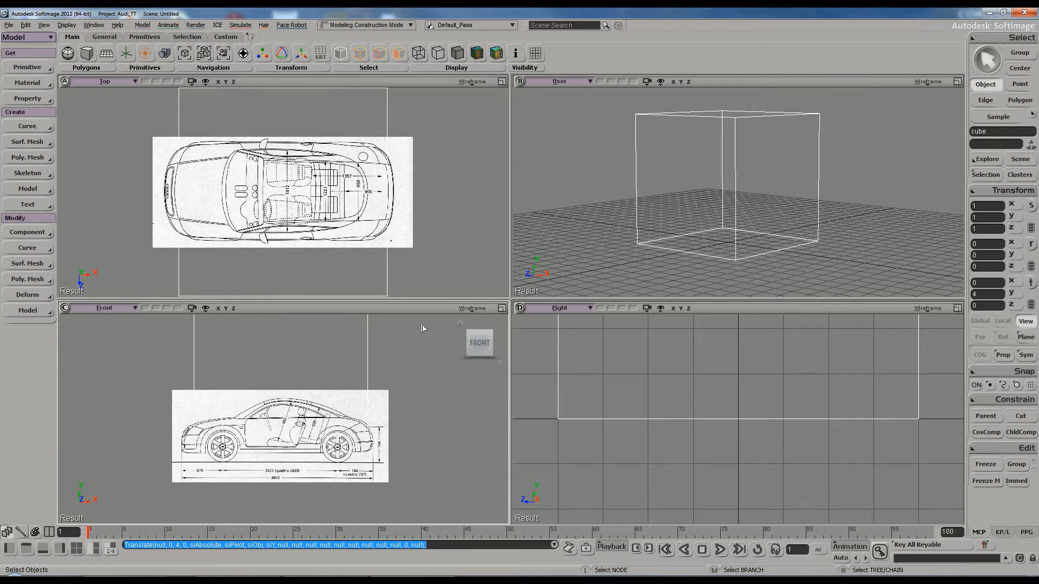
left_click(473, 308)
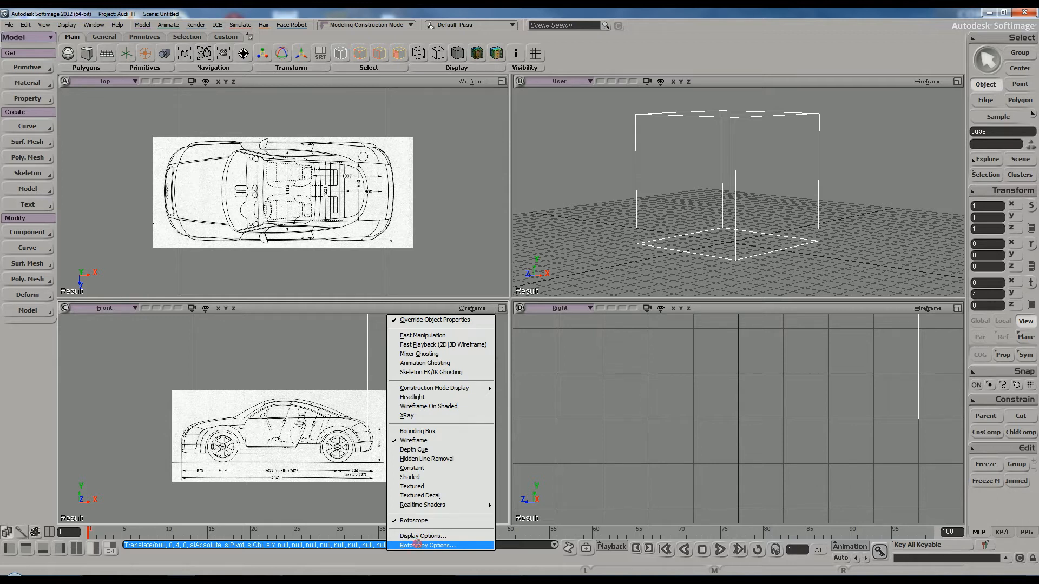
left_click(419, 546)
left_click_drag(411, 183, 560, 102)
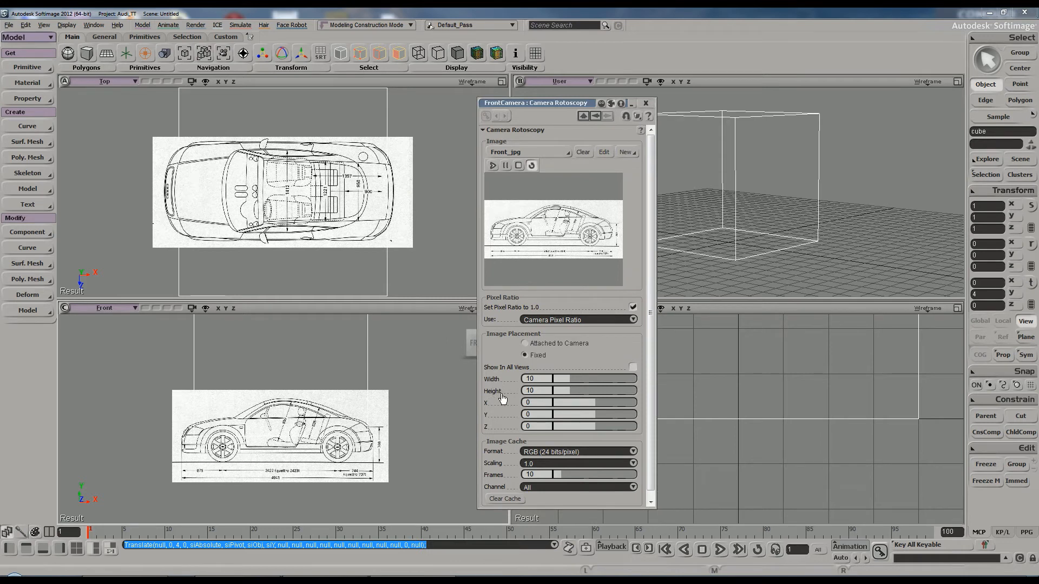
left_click(536, 378)
type("40")
key("Return")
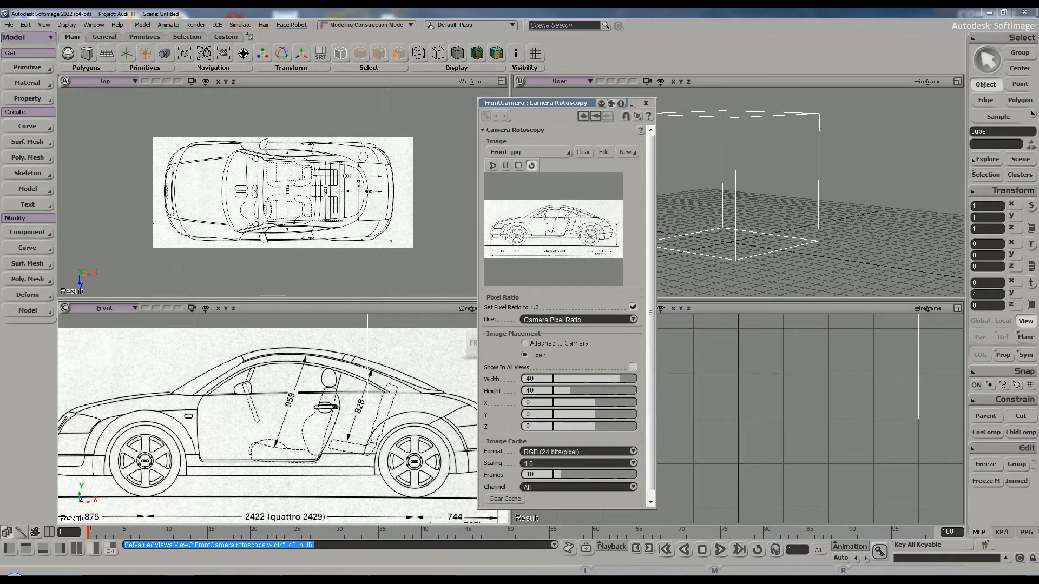
scroll(263, 403, "down", 5)
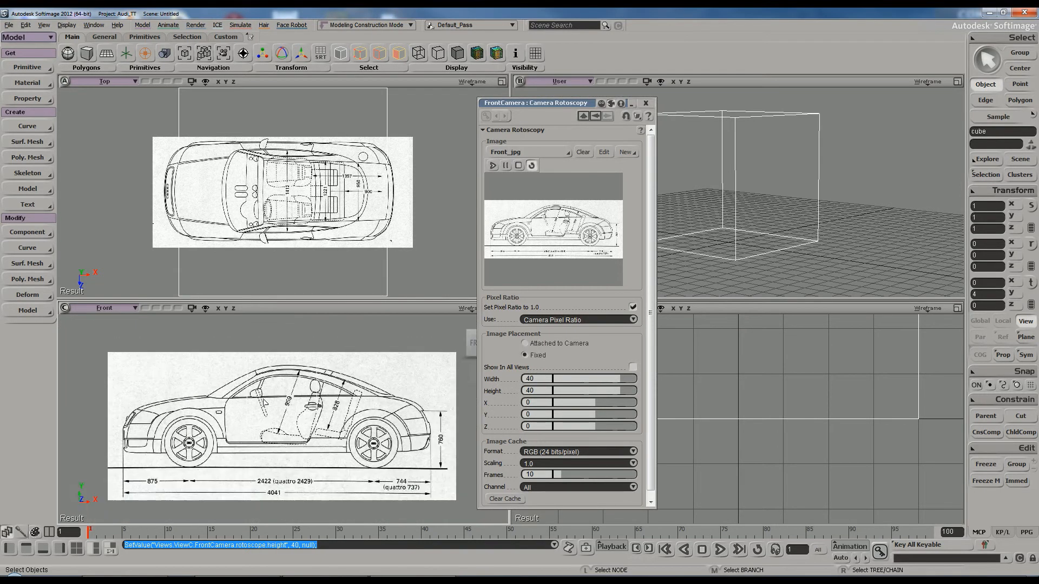
scroll(334, 404, "up", 1)
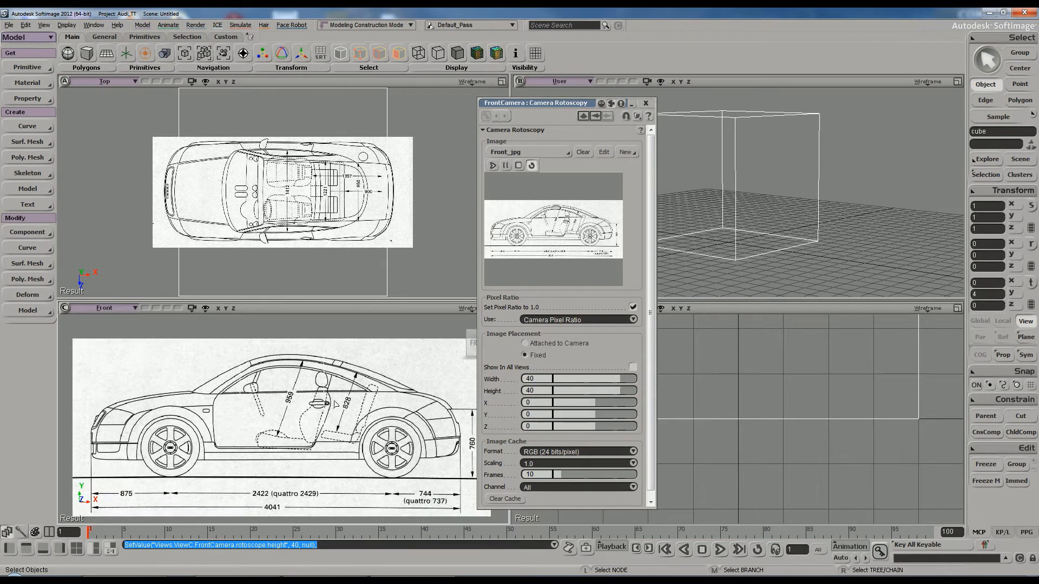
Select the cube's four base points as a ground reference, set the Front image's Y placement to 4.75 and close the rotoscopy properties
key("t")
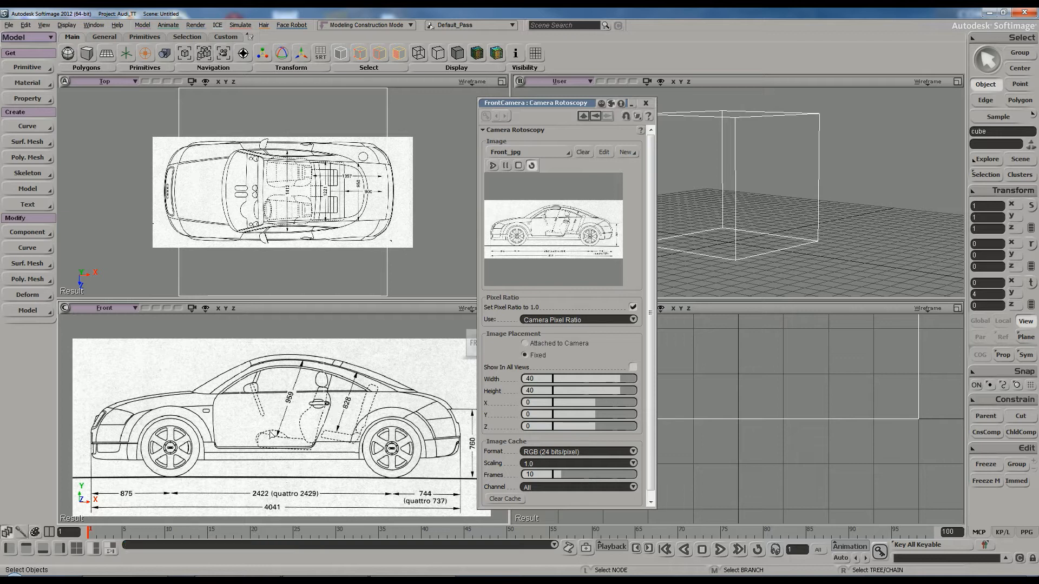
left_click_drag(232, 422, 351, 437)
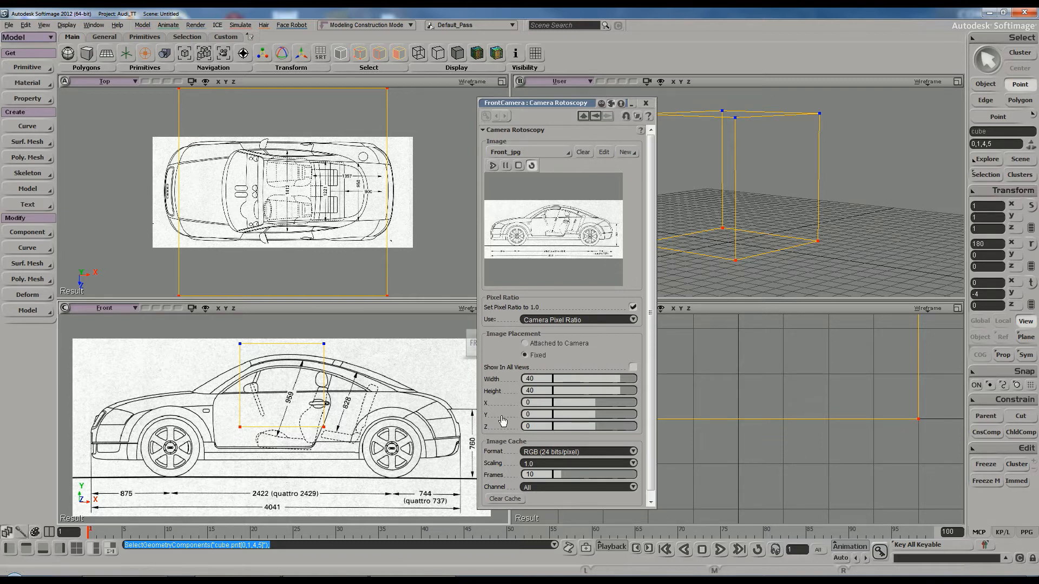
left_click(535, 414)
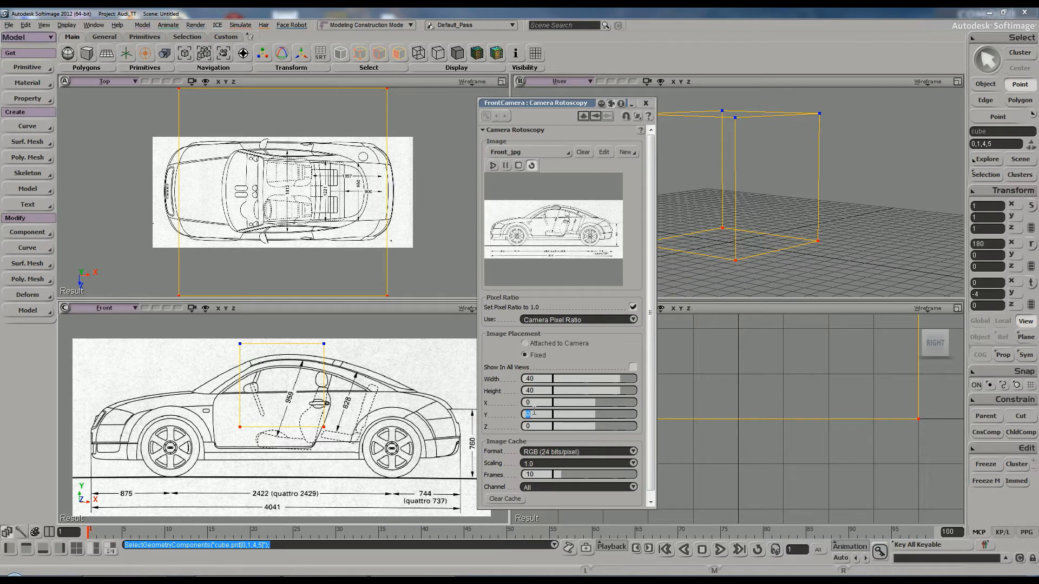
type("1")
key("Return")
key("bracketright")
key("bracketright")
key("bracketright")
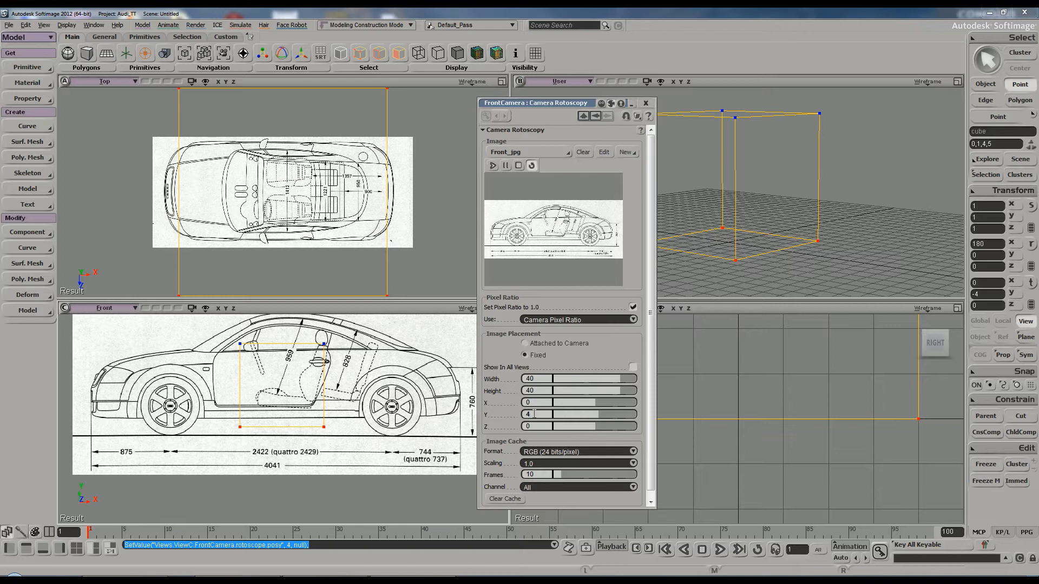
key("Return")
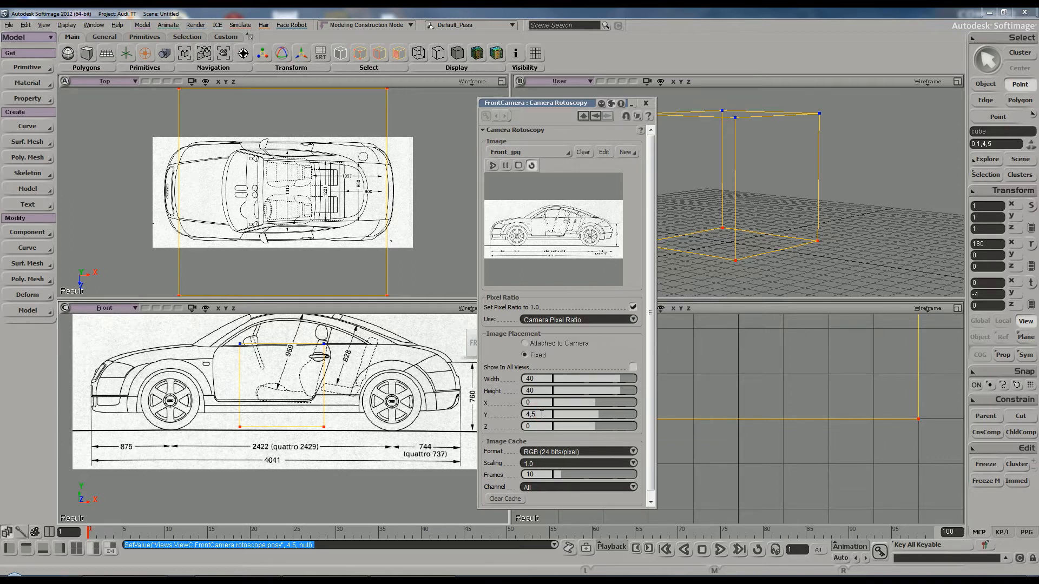
type("5")
key("Return")
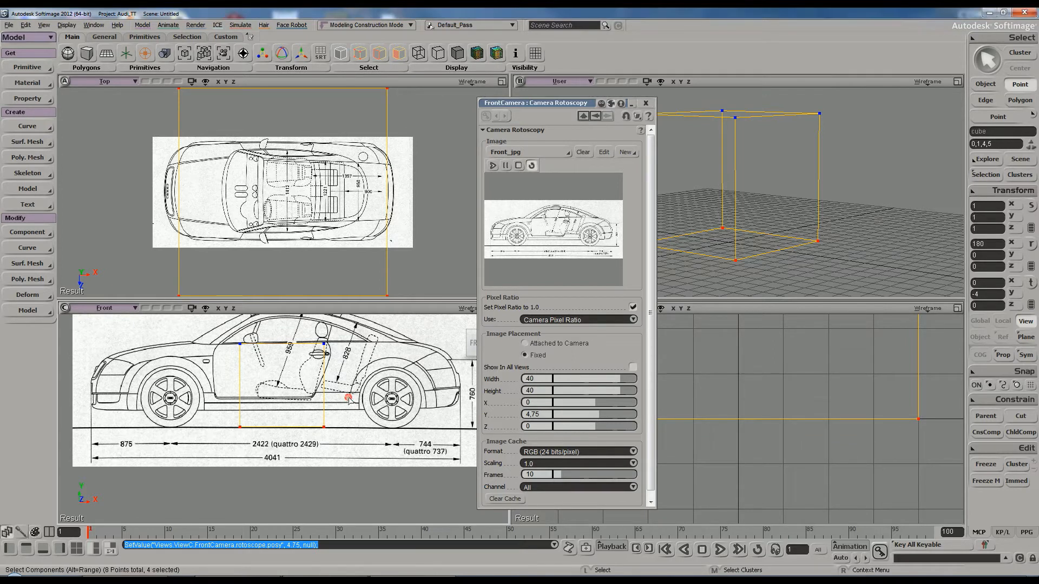
left_click(646, 103)
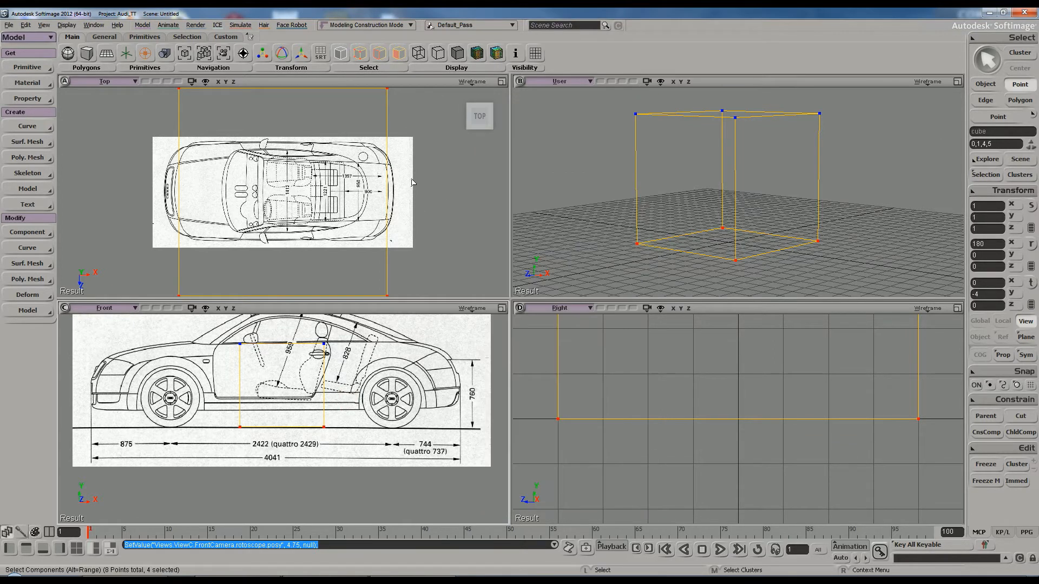
Set the Top viewport's rotoscopy image width and height to 40 and close its properties
left_click(472, 82)
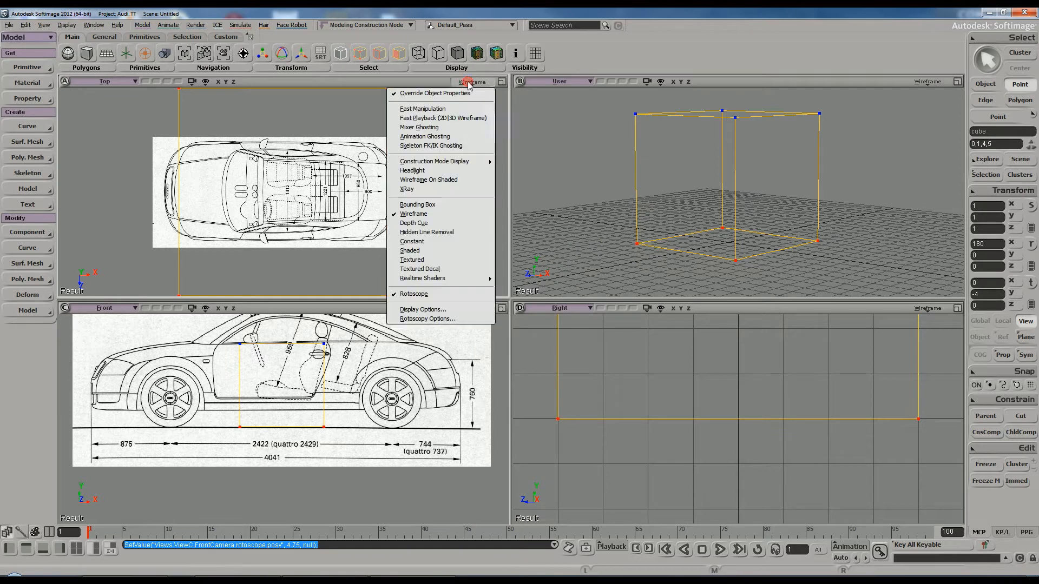
left_click(439, 319)
left_click(531, 379)
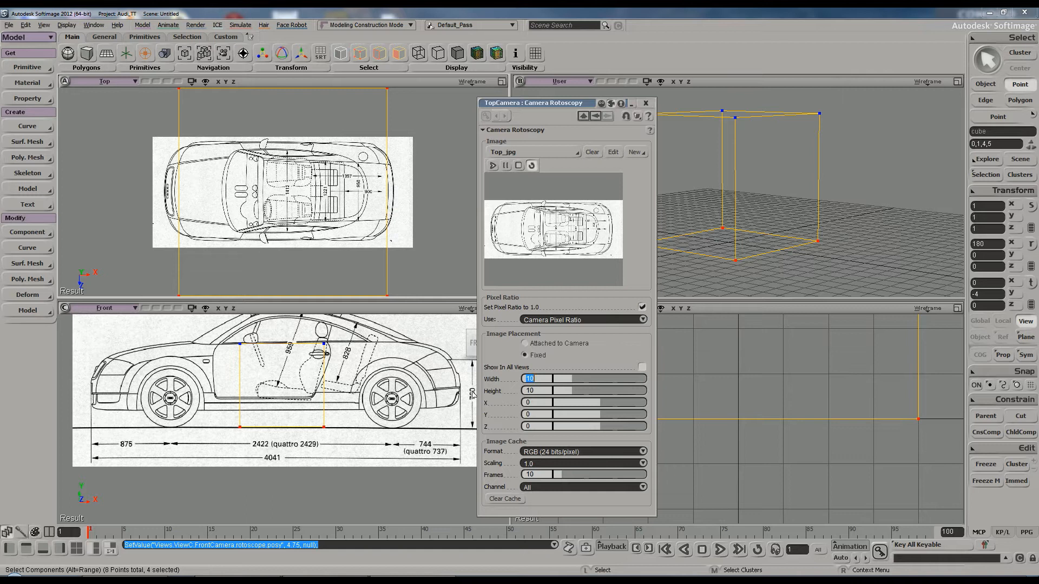
type("40")
key("Tab")
type("4")
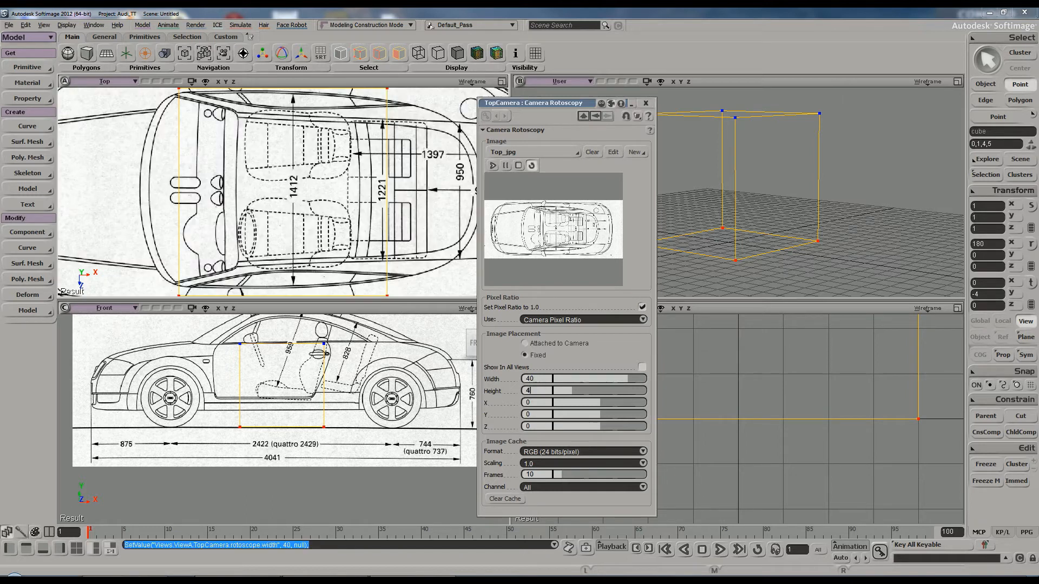
type("0")
key("Return")
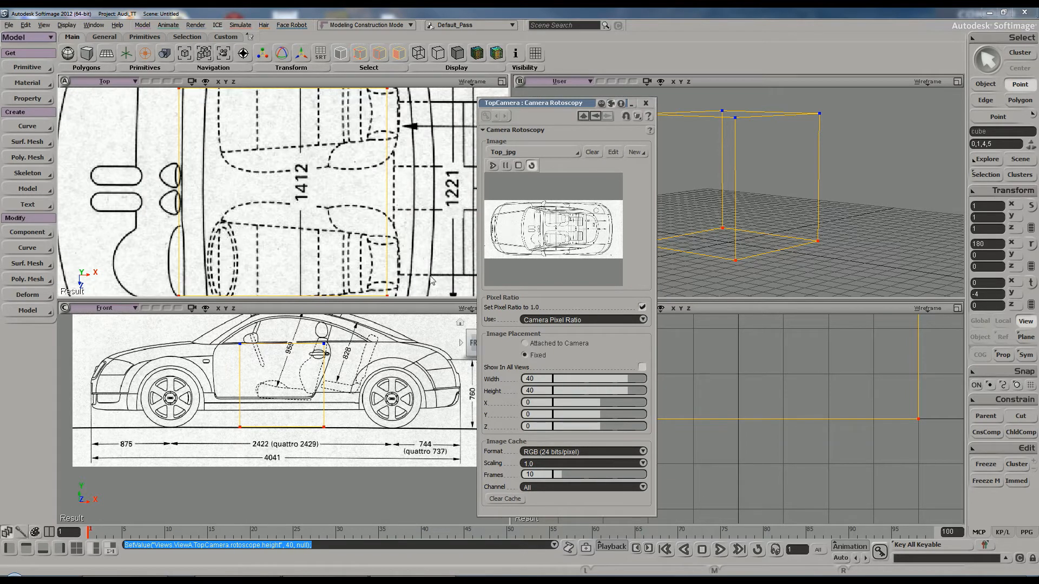
scroll(335, 225, "down", 3)
scroll(335, 225, "down", 2)
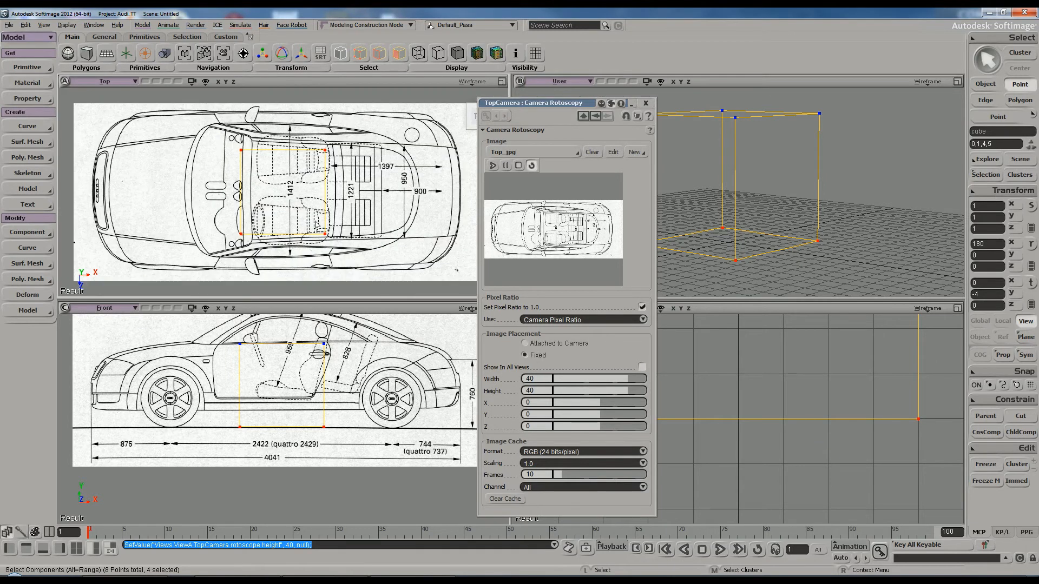
left_click(647, 104)
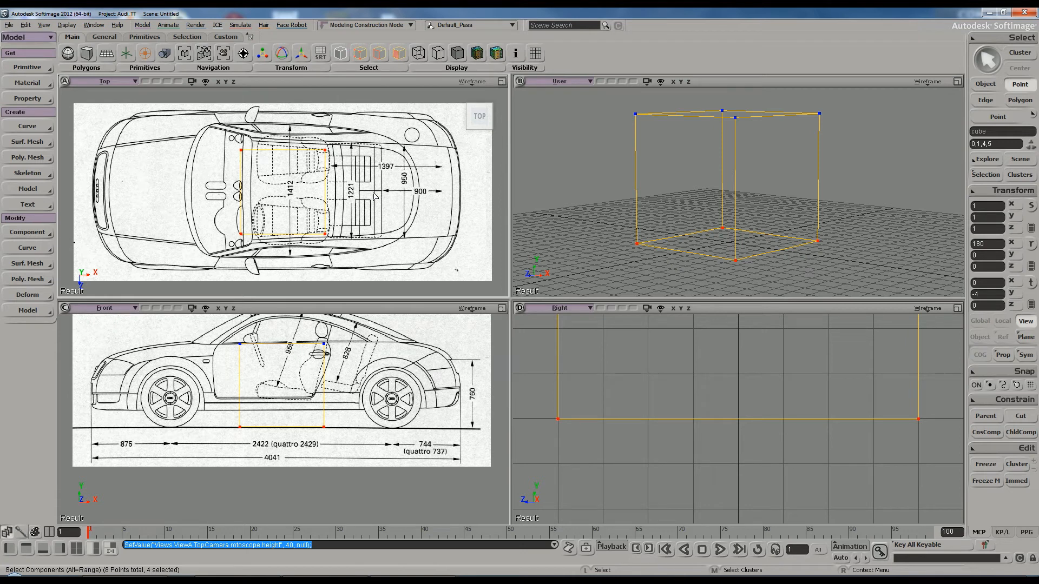
Select the cube's four front-end points in the Top viewport and move them along X to the car's nose, to about -18.33
key("t")
left_click_drag(219, 122, 270, 272)
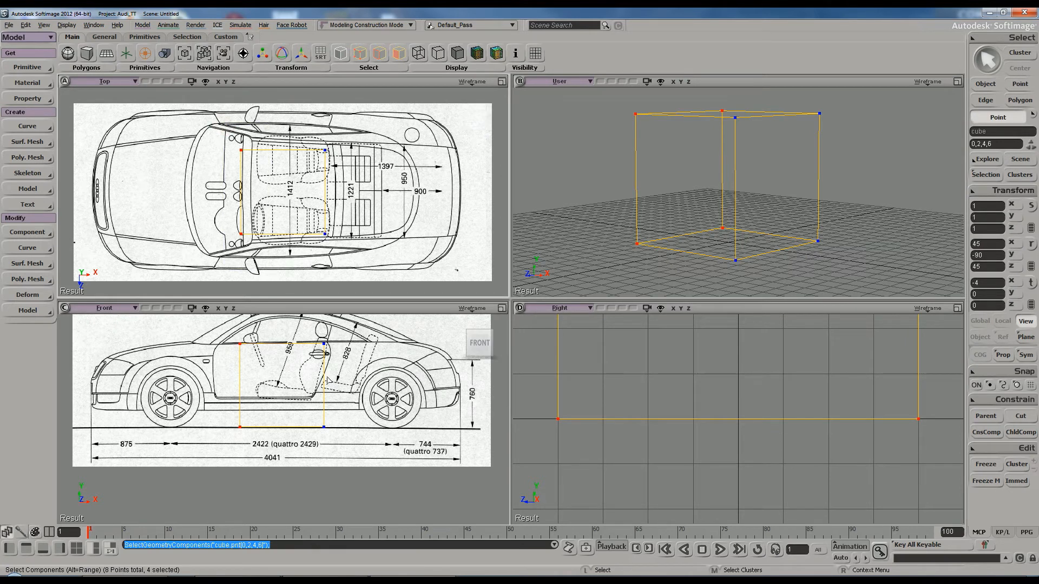
key("s")
left_click_drag(371, 366, 374, 408)
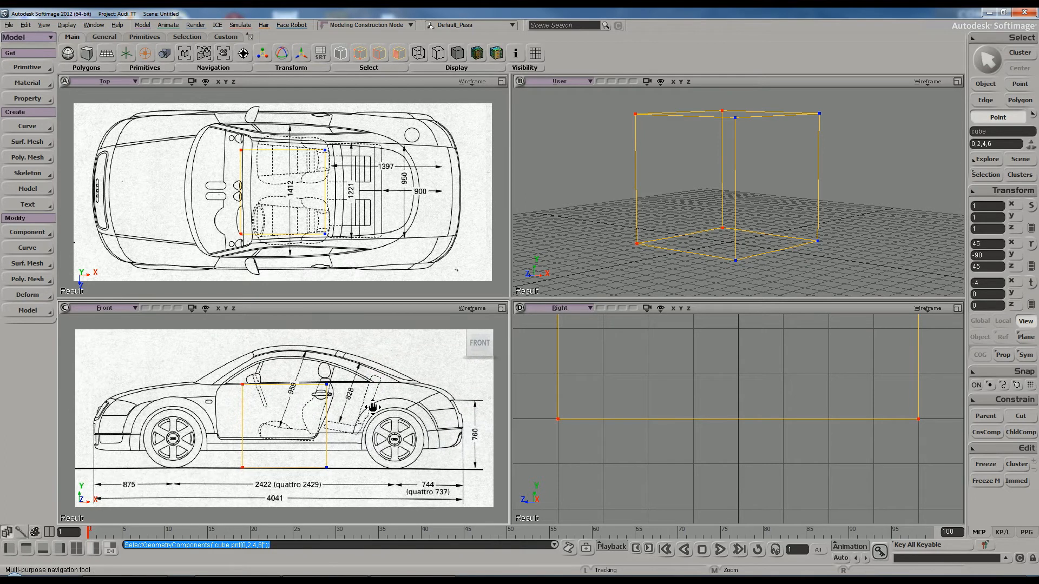
left_click_drag(220, 132, 272, 262)
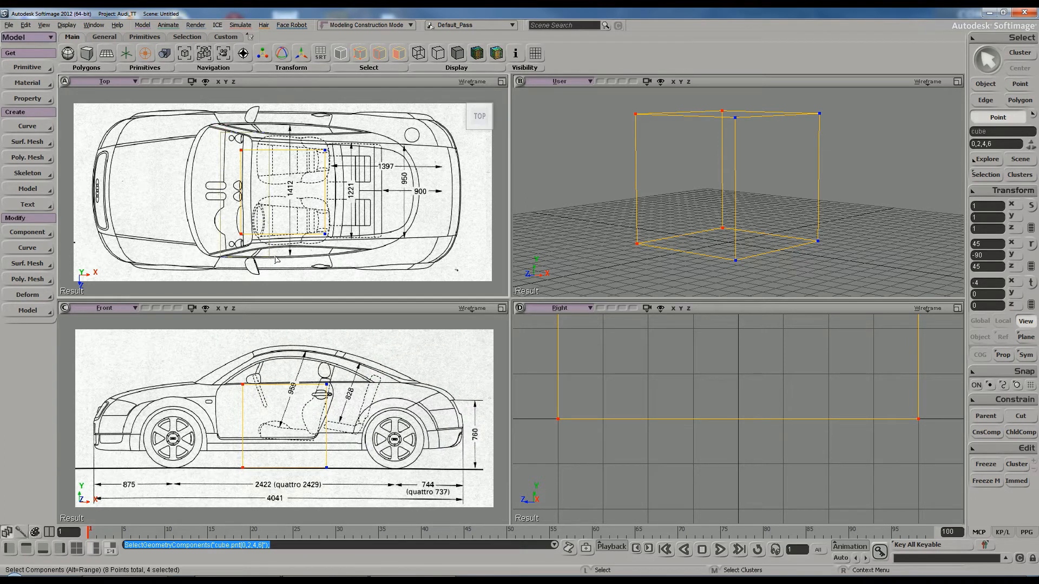
key("s")
right_click_drag(698, 201, 713, 199)
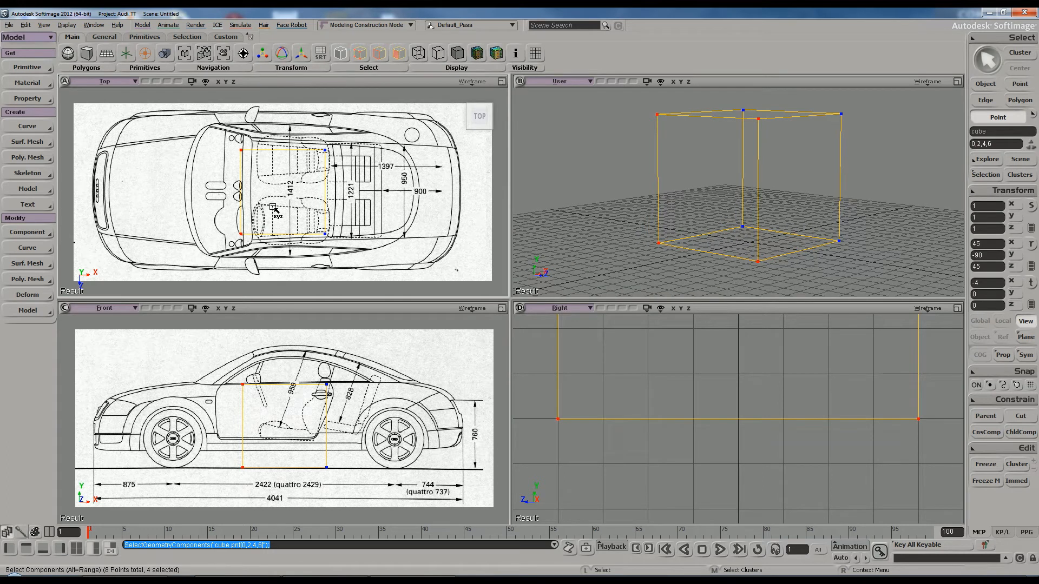
key("v")
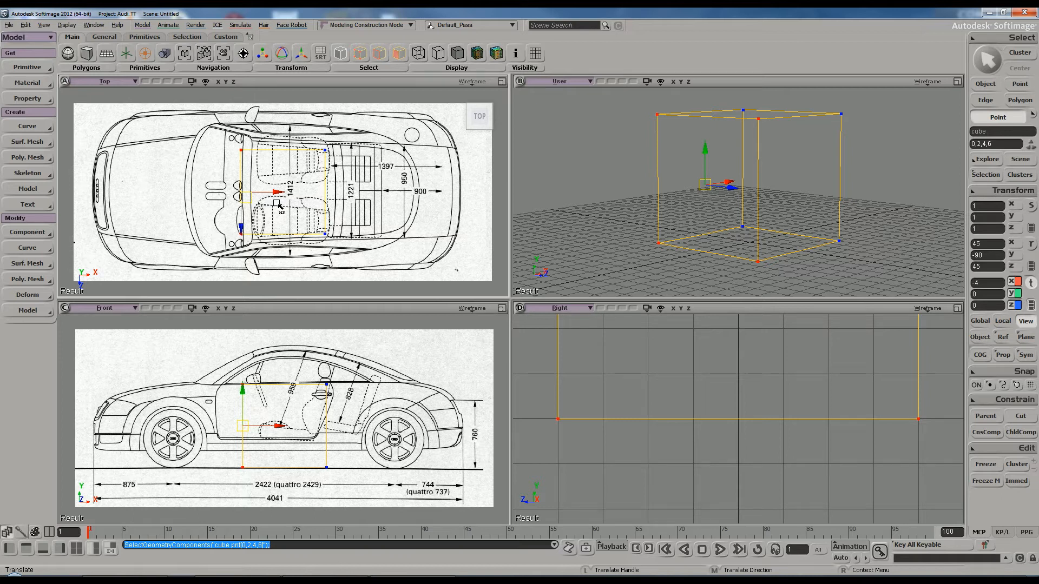
left_click_drag(279, 193, 127, 189)
Fine-tune the cube's front-end points in the Top viewport to X about -18.25, at the tip of the car's nose
key("s")
scroll(147, 186, "up", 2)
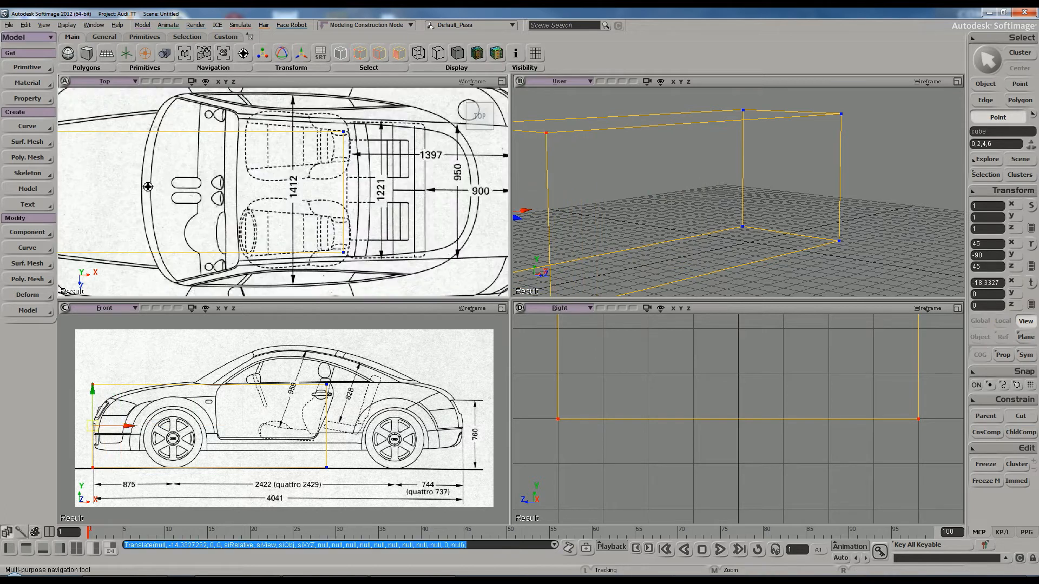
scroll(148, 186, "up", 6)
left_click_drag(245, 234, 257, 230)
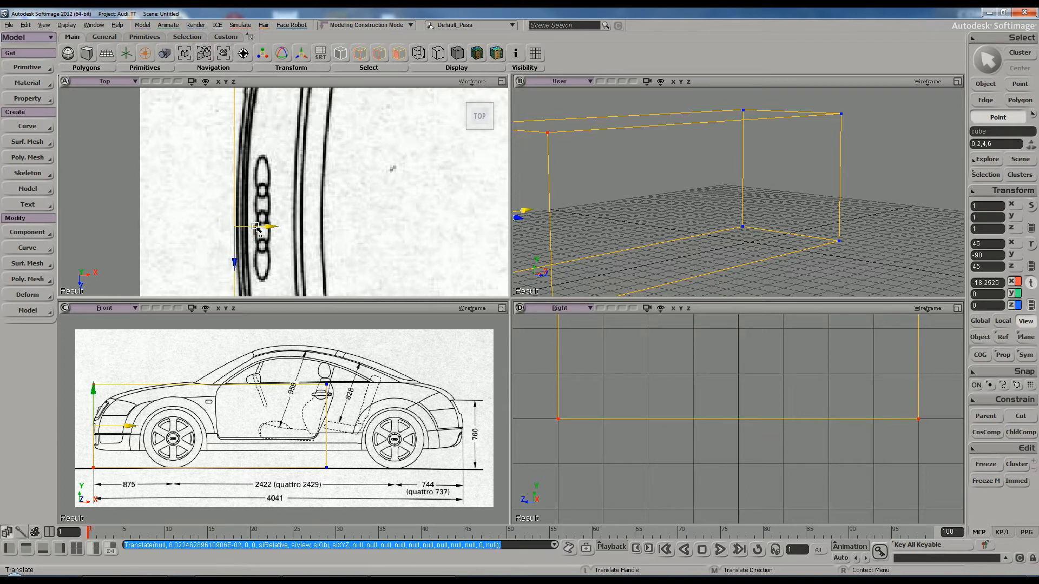
Examine how the cube's front edge lines up with the car's nose in the Front viewport
scroll(331, 196, "down", 6)
key("s")
left_click_drag(343, 199, 305, 197)
left_click_drag(131, 466, 231, 464)
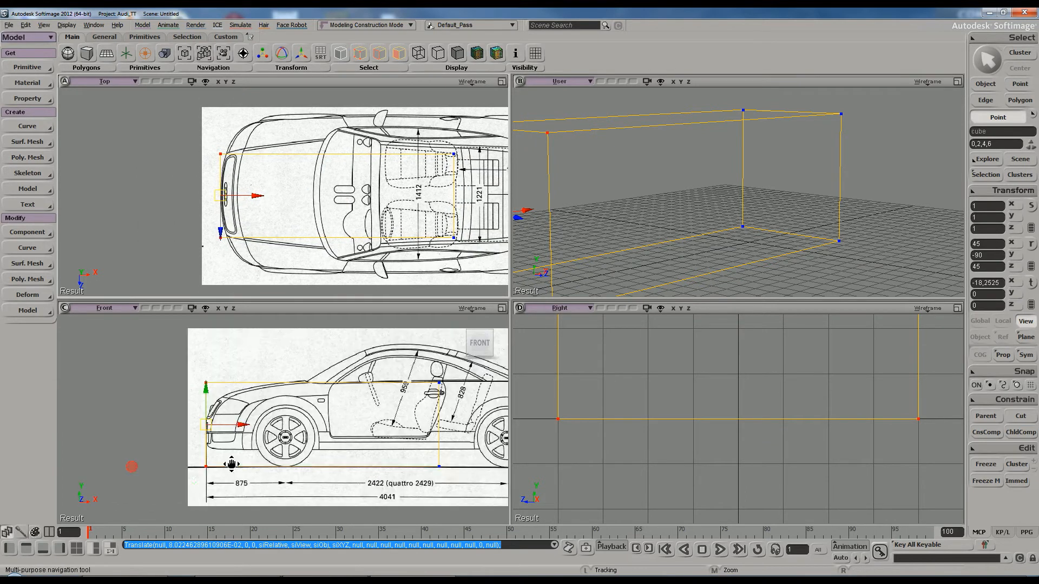
scroll(231, 464, "up", 8)
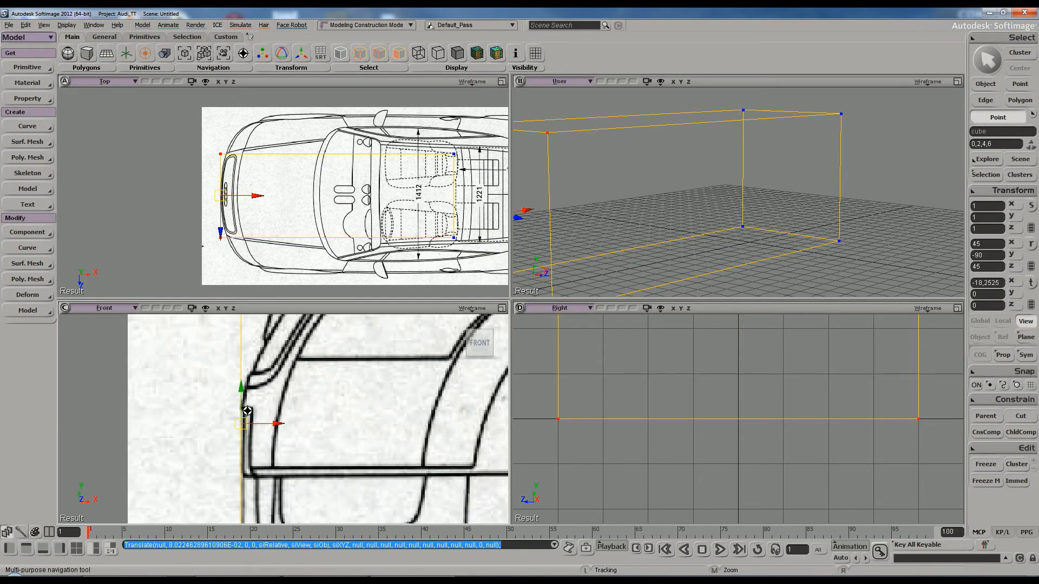
scroll(247, 411, "down", 8)
left_click_drag(427, 420, 257, 417)
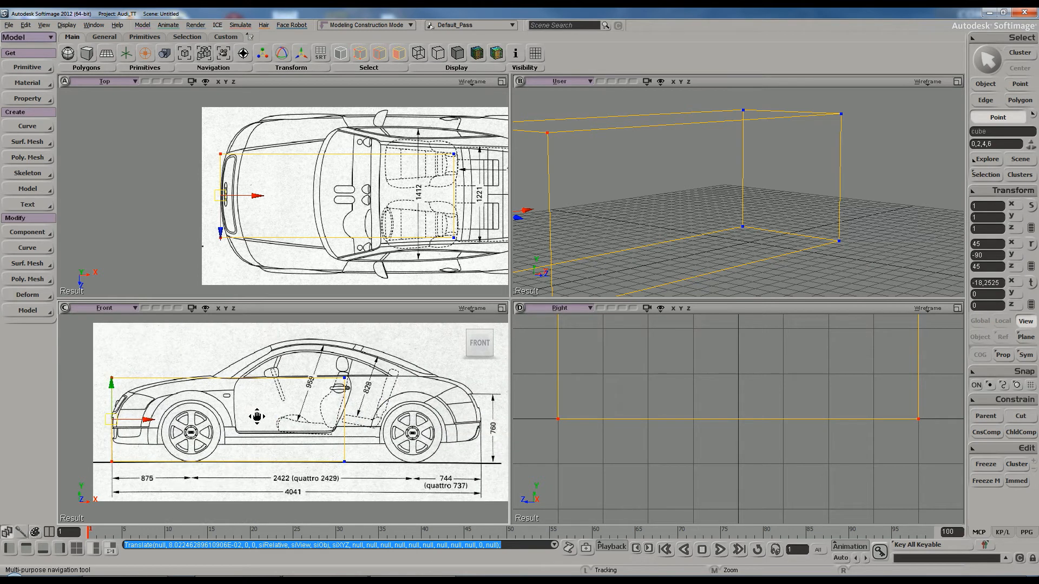
Select the cube's four rear-end points in the Top viewport and move them along X to the car's tail, to about 16.78
key("space")
left_click_drag(391, 221, 316, 227)
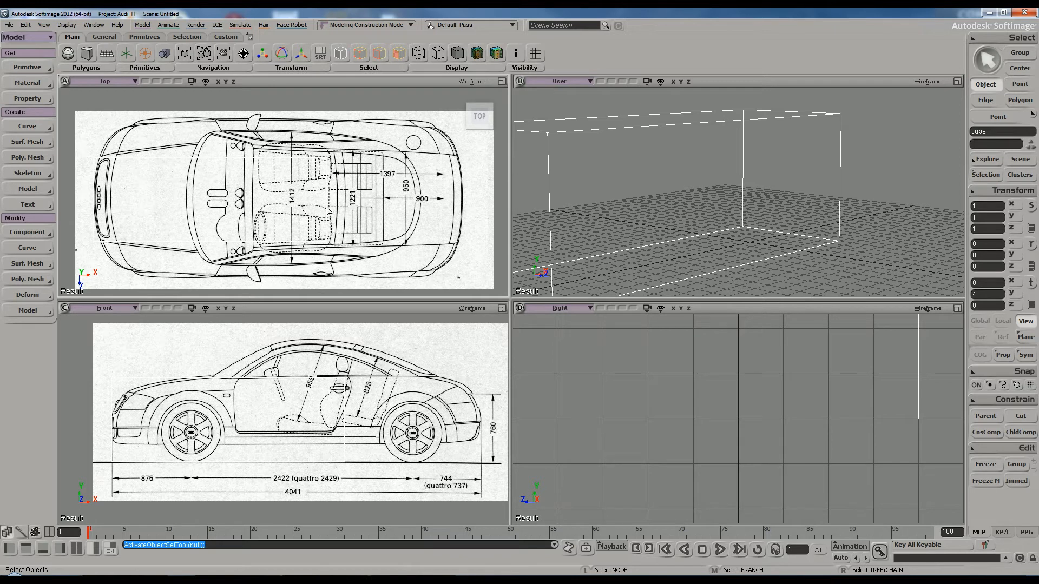
key("t")
left_click_drag(308, 138, 367, 272)
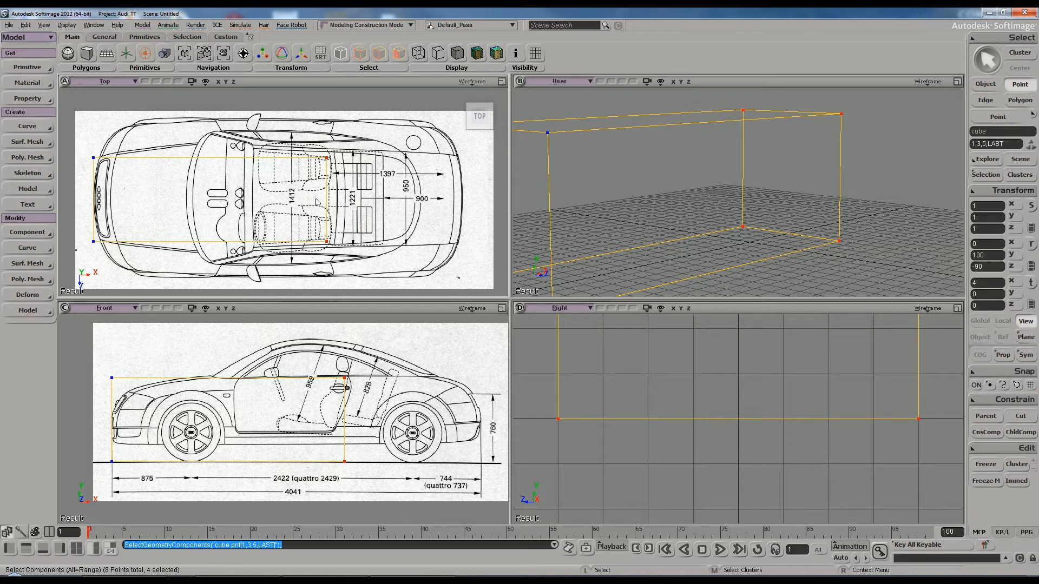
key("s")
right_click_drag(801, 197, 818, 252)
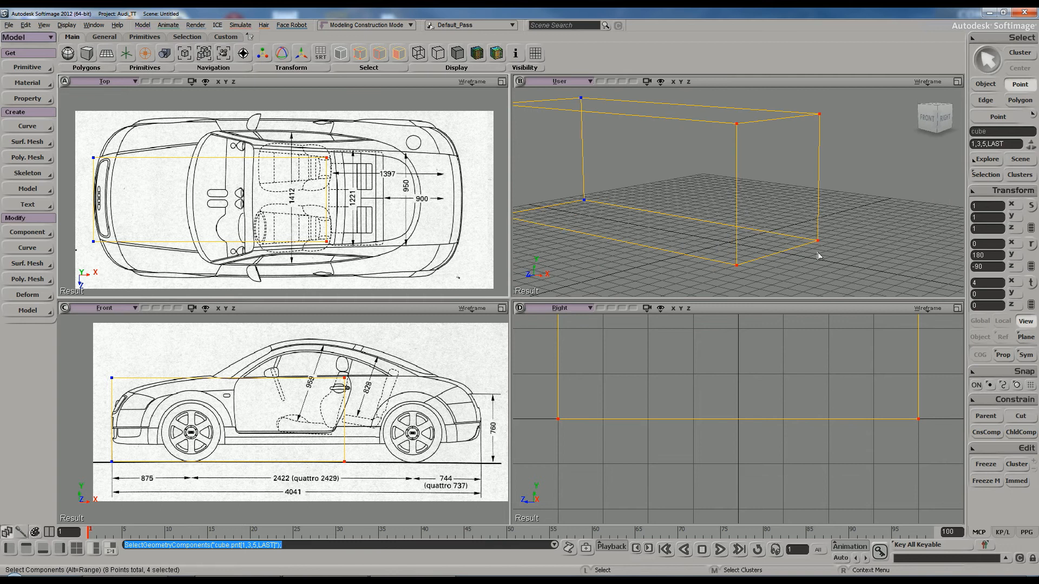
key("v")
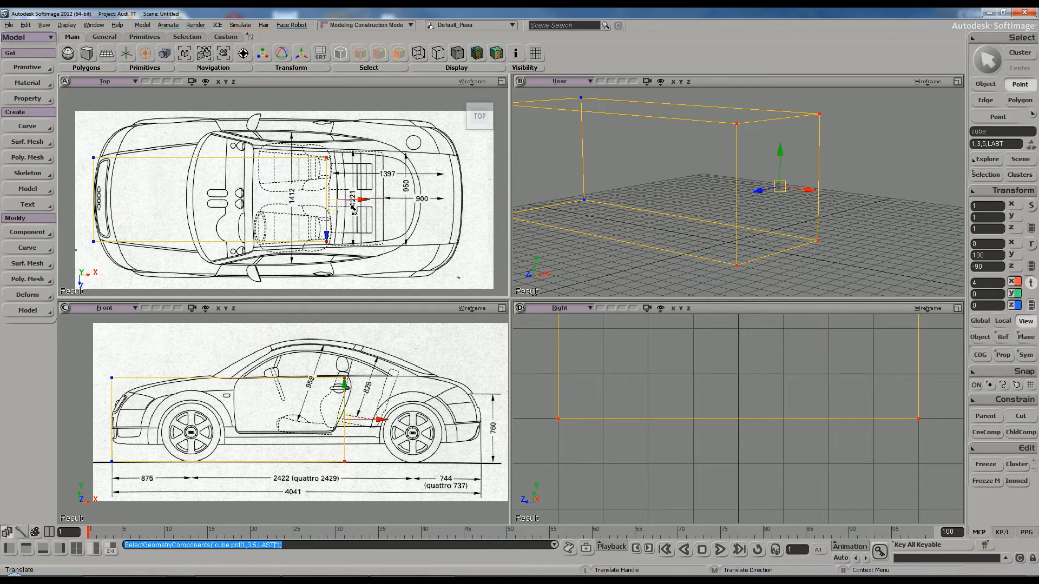
left_click_drag(355, 202, 489, 202)
Fine-tune the cube's rear-end points in the Top viewport to X about 17.02, at the outer edge of the rear bumper
key("s")
middle_click_drag(443, 201, 340, 211)
scroll(340, 211, "up", 5)
scroll(340, 220, "down", 3)
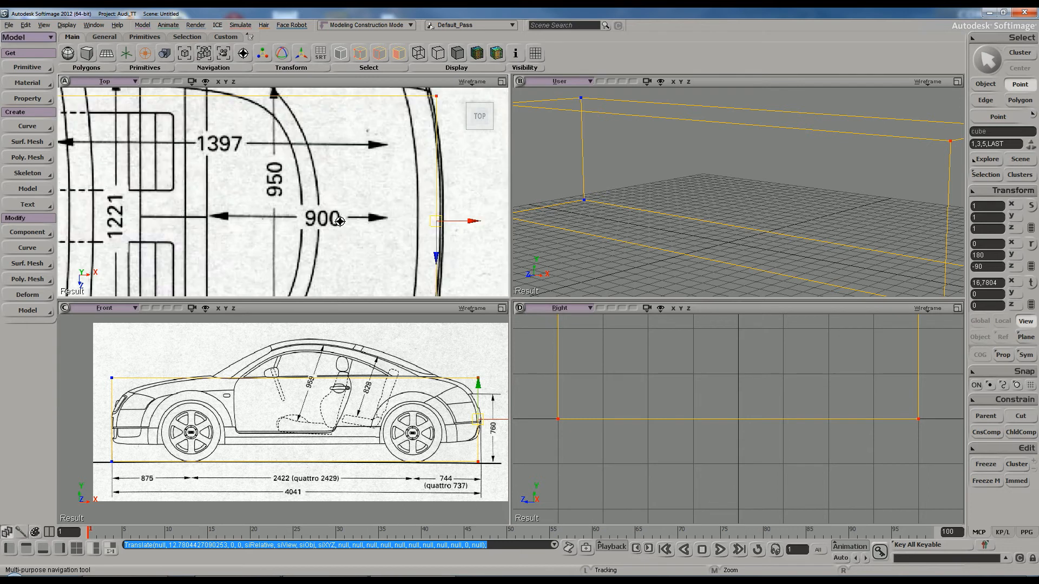
left_click_drag(340, 221, 315, 222)
left_click_drag(428, 222, 439, 223)
key("s")
scroll(349, 221, "down", 6)
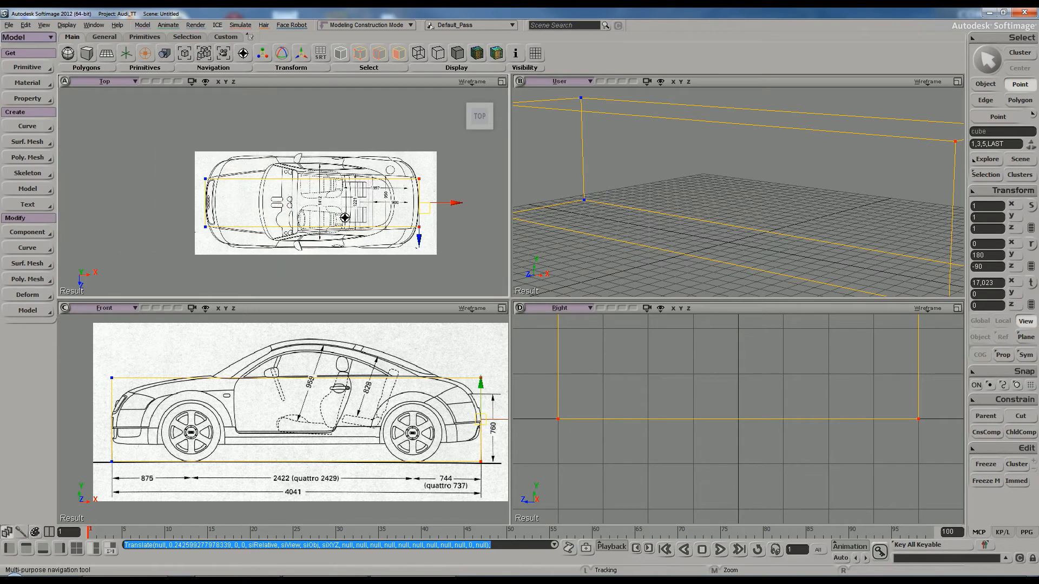
scroll(344, 218, "up", 4)
Select the cube's four negative-Z side points in the Top viewport and move them out to the wing mirror's tip, to Z about -8.23
key("space")
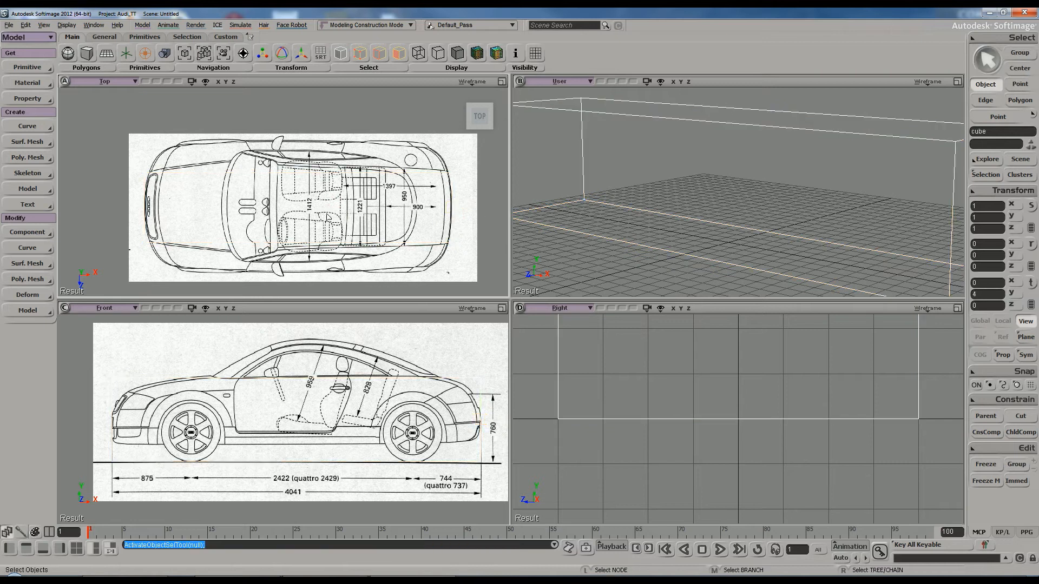
key("t")
left_click_drag(121, 153, 473, 190)
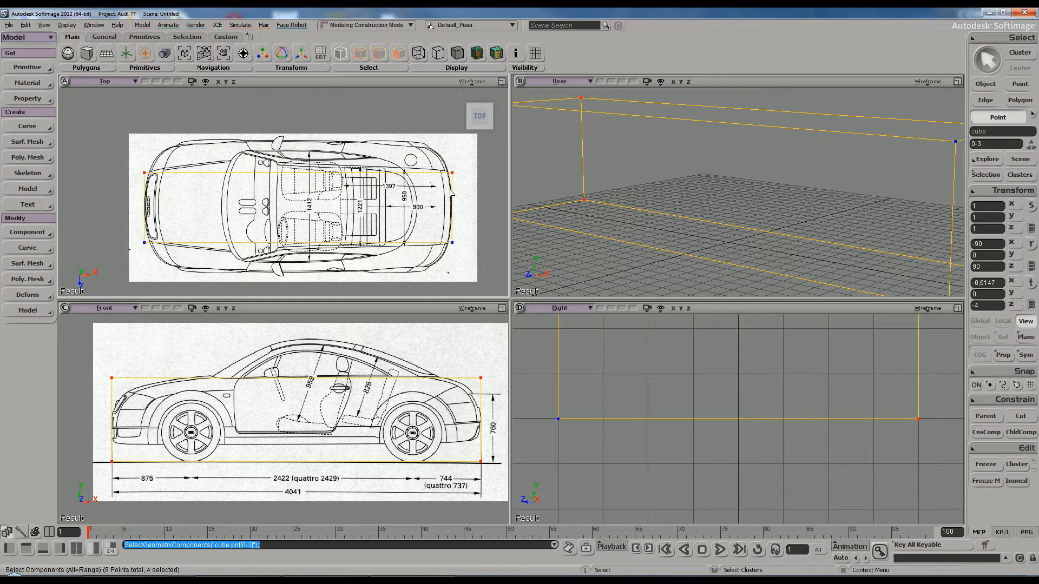
key("v")
left_click_drag(302, 207, 302, 170)
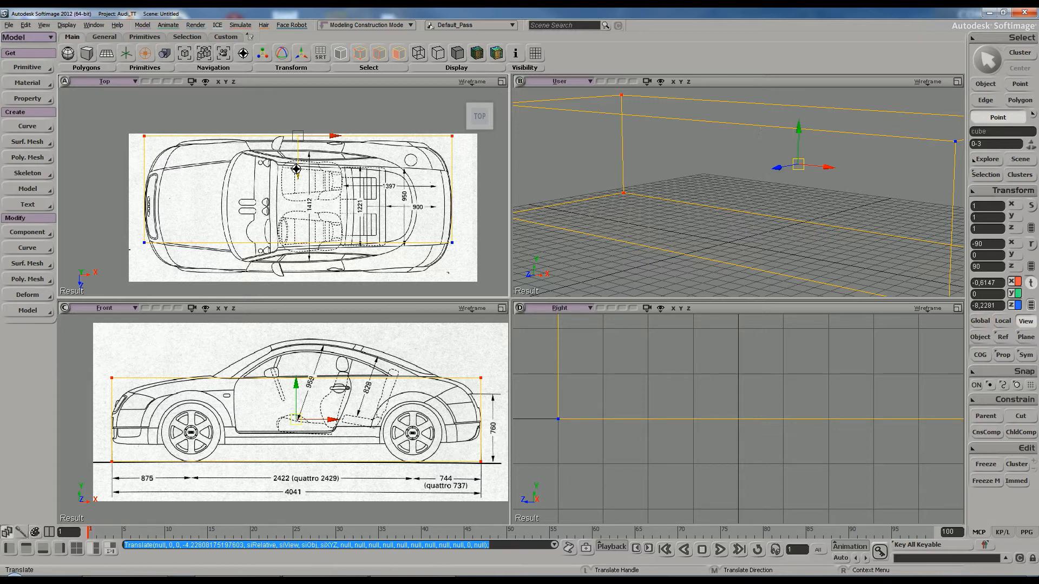
scroll(305, 208, "up", 5)
left_click_drag(305, 207, 312, 231)
middle_click_drag(312, 231, 335, 215)
left_click_drag(334, 215, 316, 223)
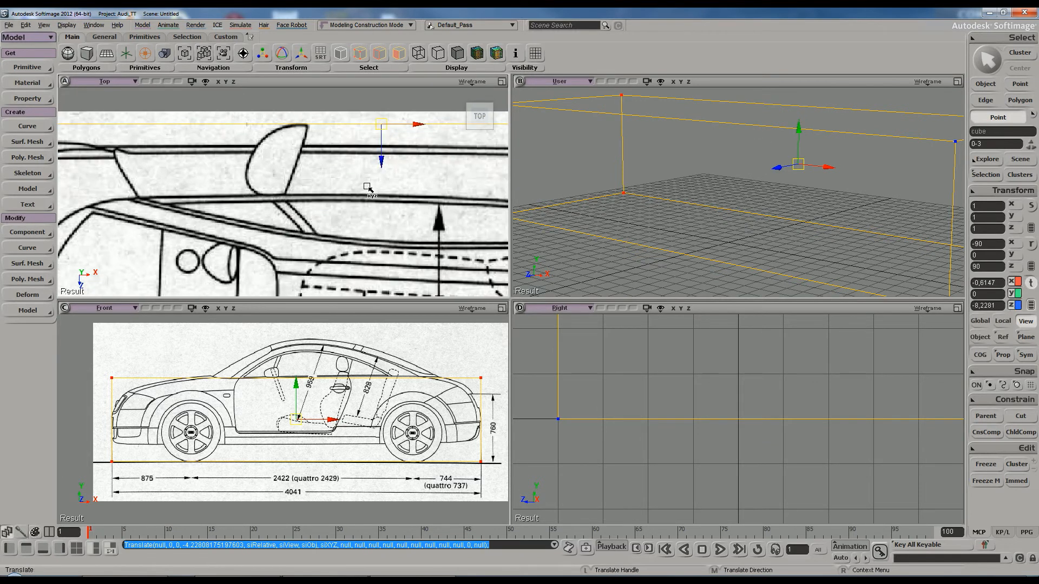
scroll(377, 158, "down", 6)
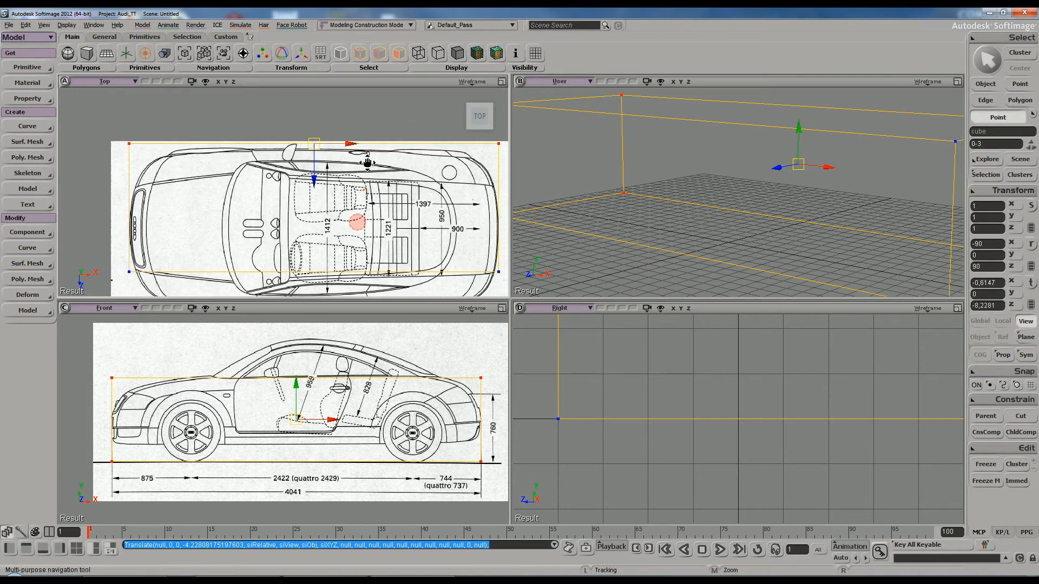
Select the cube's four positive-Z side points in the Top viewport and move them out to the opposite mirror's tip, to Z about 7.89
key("t")
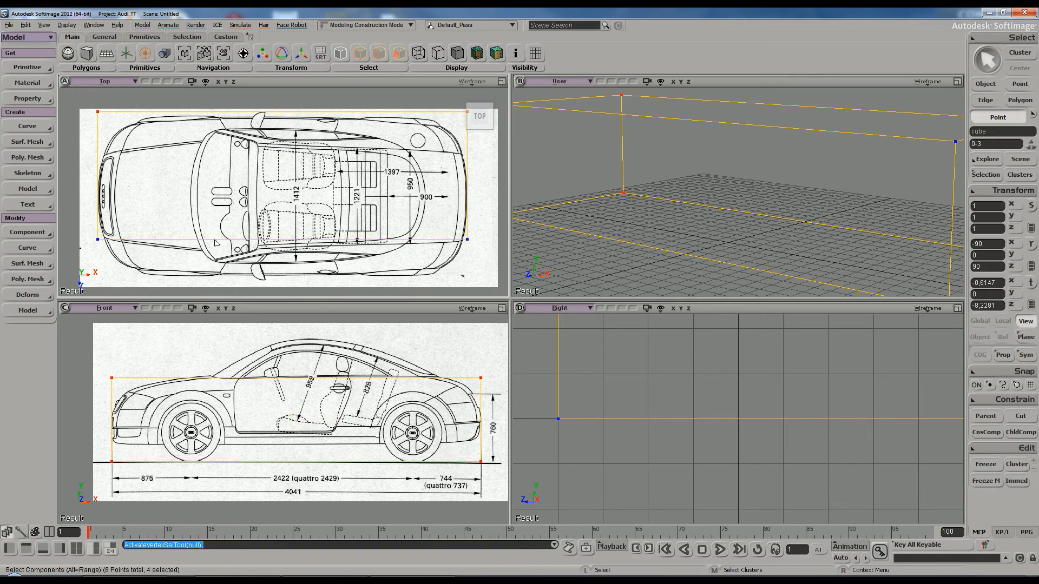
left_click_drag(93, 233, 487, 264)
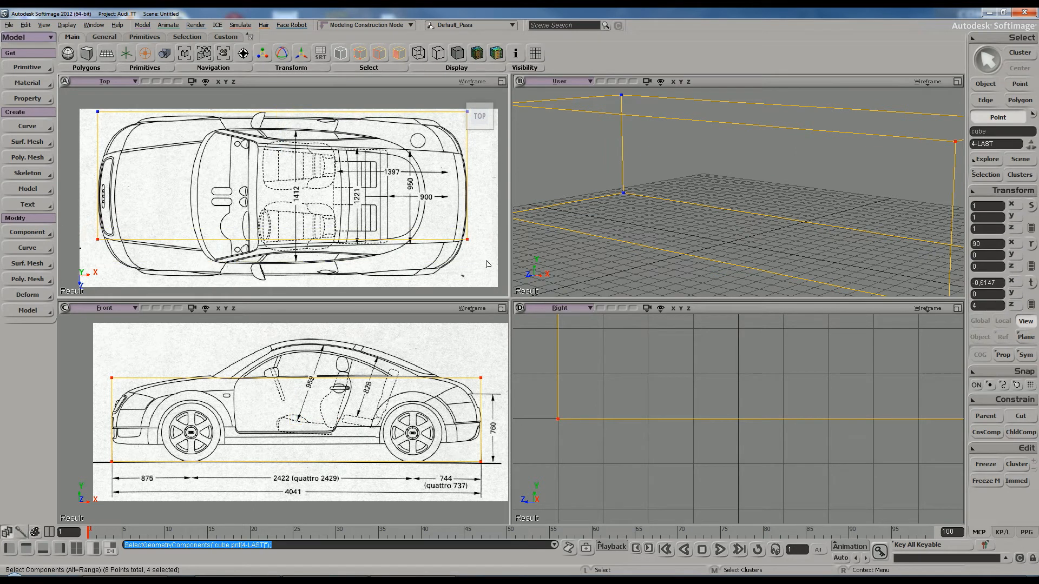
key("v")
left_click_drag(287, 267, 290, 303)
key("s")
left_click_drag(310, 248, 306, 215)
scroll(630, 218, "down", 2)
key("s")
right_click_drag(633, 214, 758, 204)
key("s")
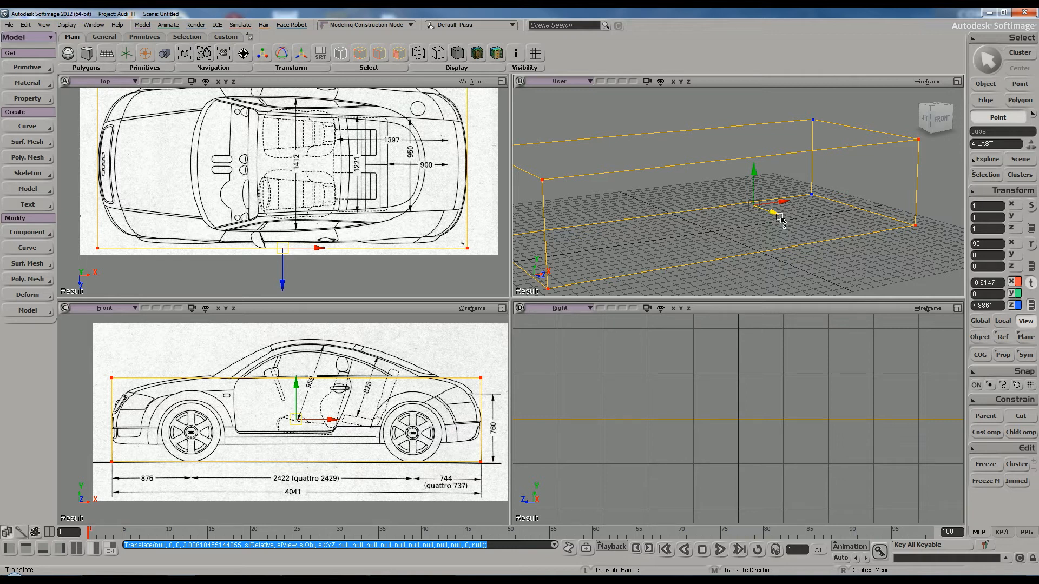
Select the cube's four upper points in the Front viewport and raise them along Y to the car's roof, to about 7.73
key("space")
key("s")
left_click_drag(344, 183, 340, 200)
scroll(145, 399, "down", 2)
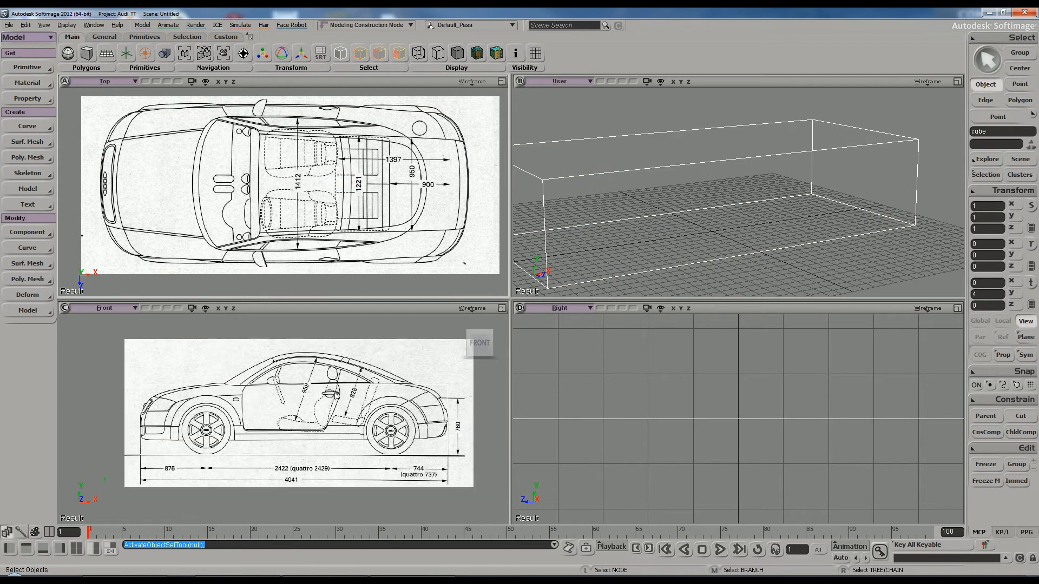
key("u")
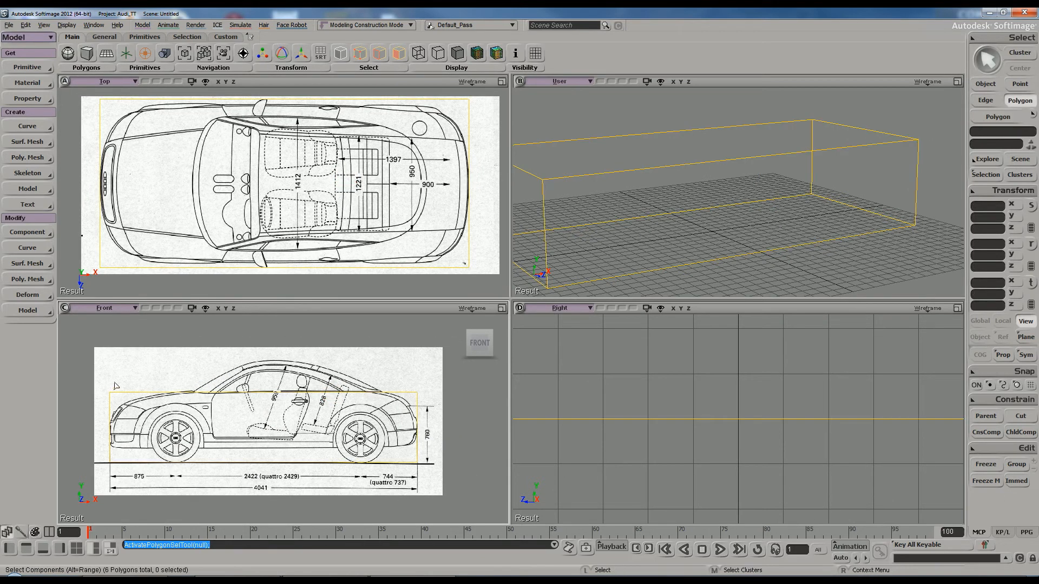
key("t")
left_click_drag(100, 378, 448, 405)
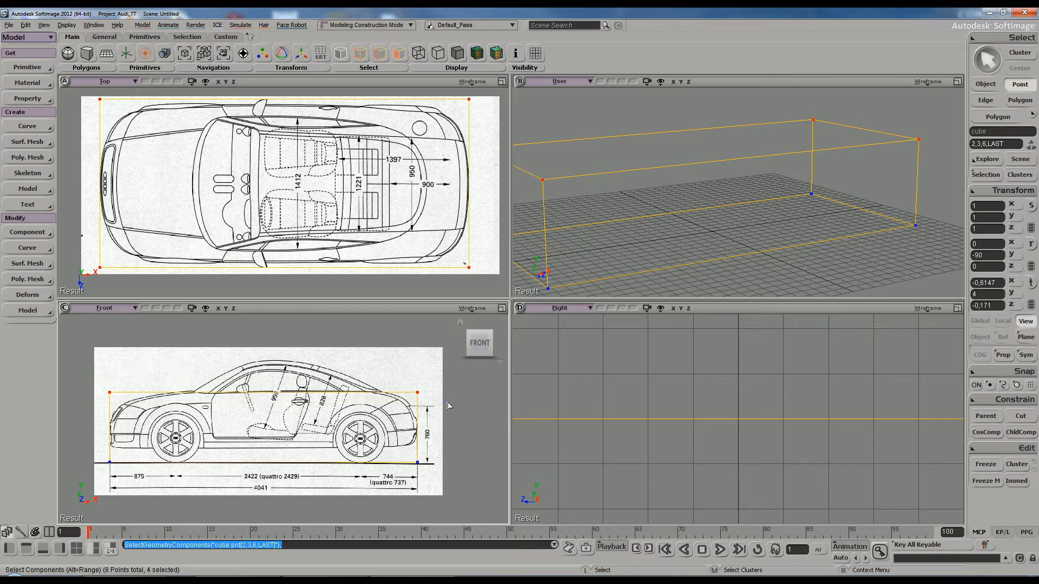
key("v")
left_click_drag(264, 355, 266, 325)
key("s")
scroll(303, 414, "up", 6)
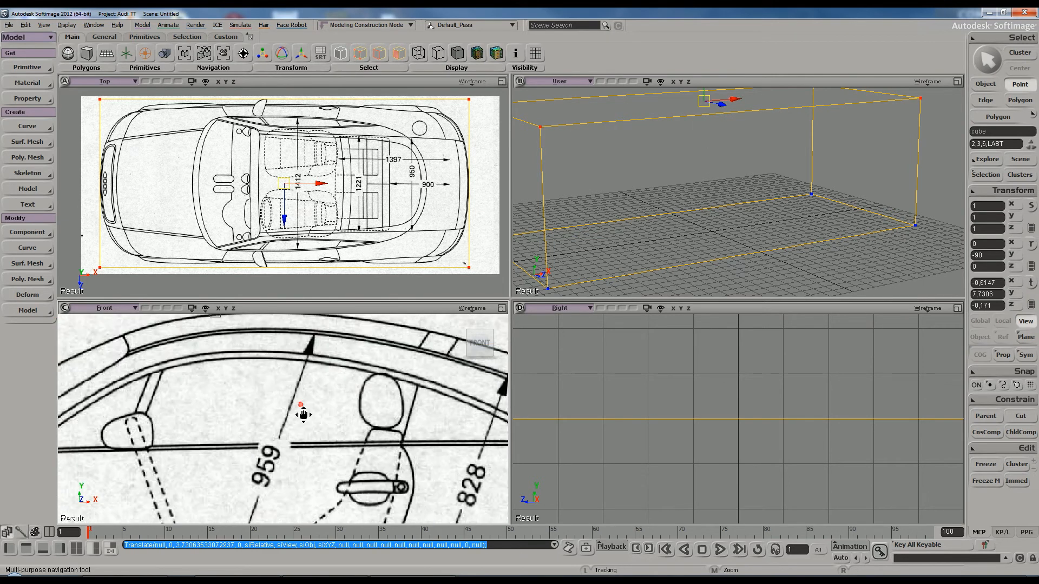
scroll(304, 414, "down", 2)
scroll(279, 424, "down", 5)
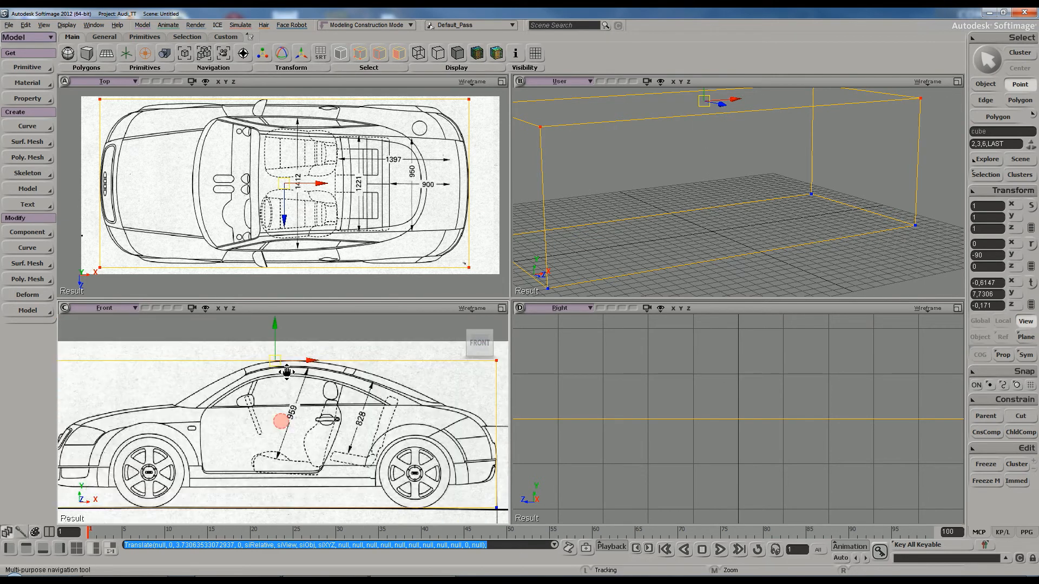
scroll(287, 372, "down", 4)
key("space")
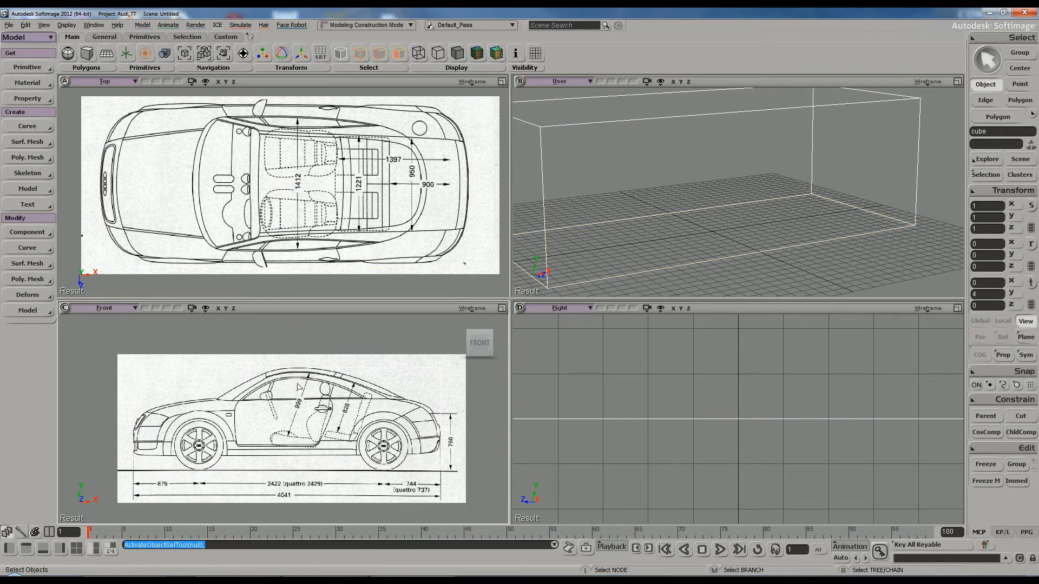
Frame the whole cube in the Right viewport and hide that viewport's grid
scroll(575, 359, "down", 4)
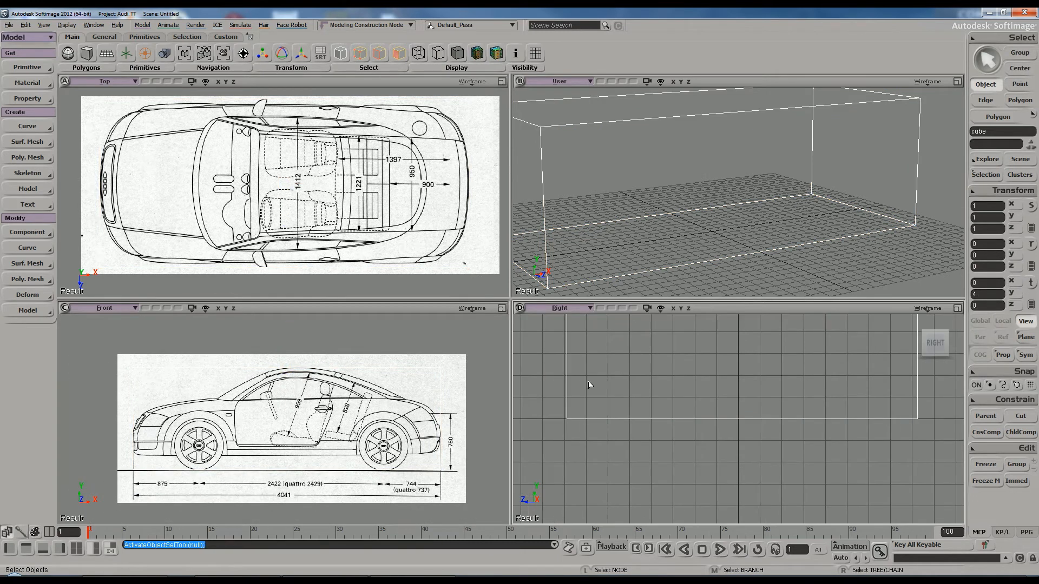
key("s")
left_click_drag(714, 365, 711, 437)
scroll(703, 404, "down", 2)
left_click_drag(703, 395, 714, 416)
scroll(697, 416, "up", 1)
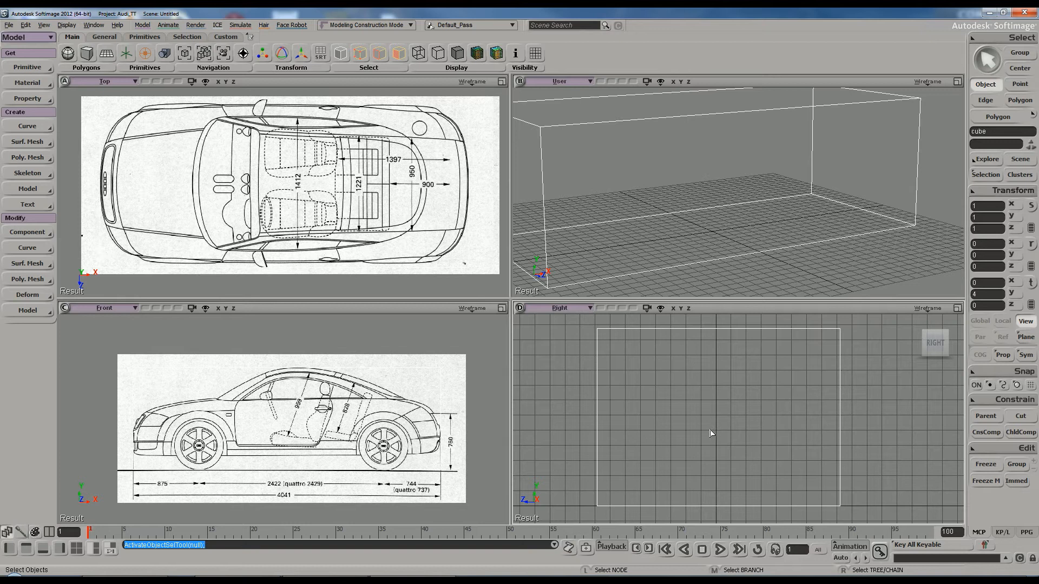
key("g")
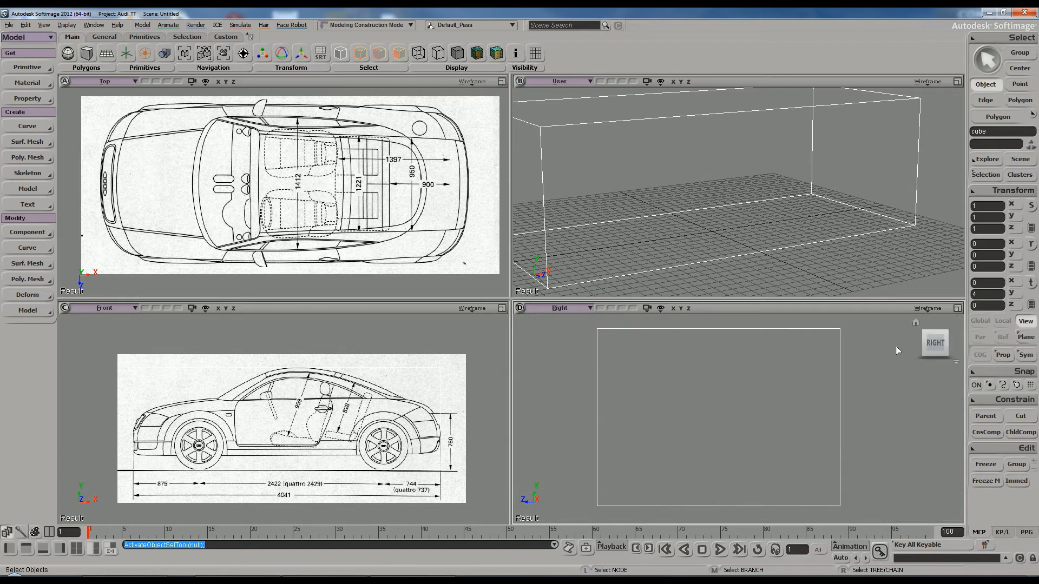
Load Right.jpg from the project's Pictures folder as the Right viewport's rotoscopy image
left_click(928, 309)
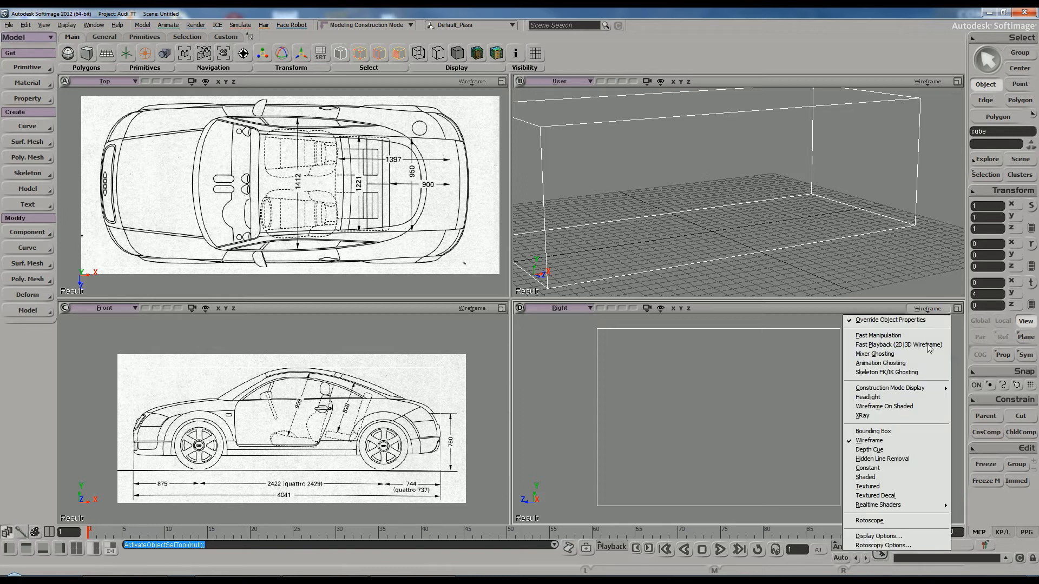
left_click(896, 545)
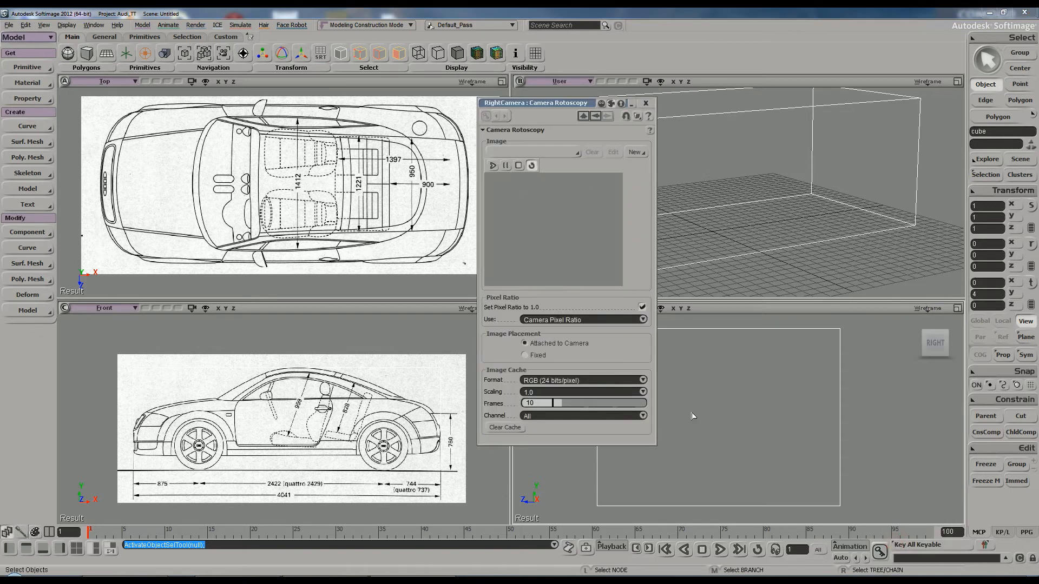
left_click(635, 154)
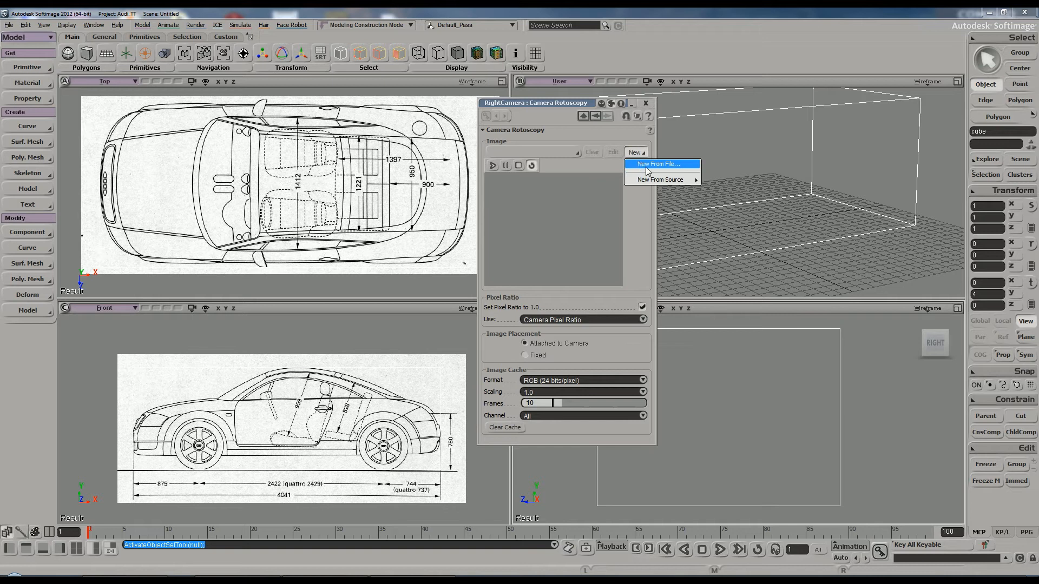
left_click(645, 163)
mouse_move(677, 108)
left_mouse_down()
mouse_move(677, 154)
mouse_move(677, 112)
left_mouse_up()
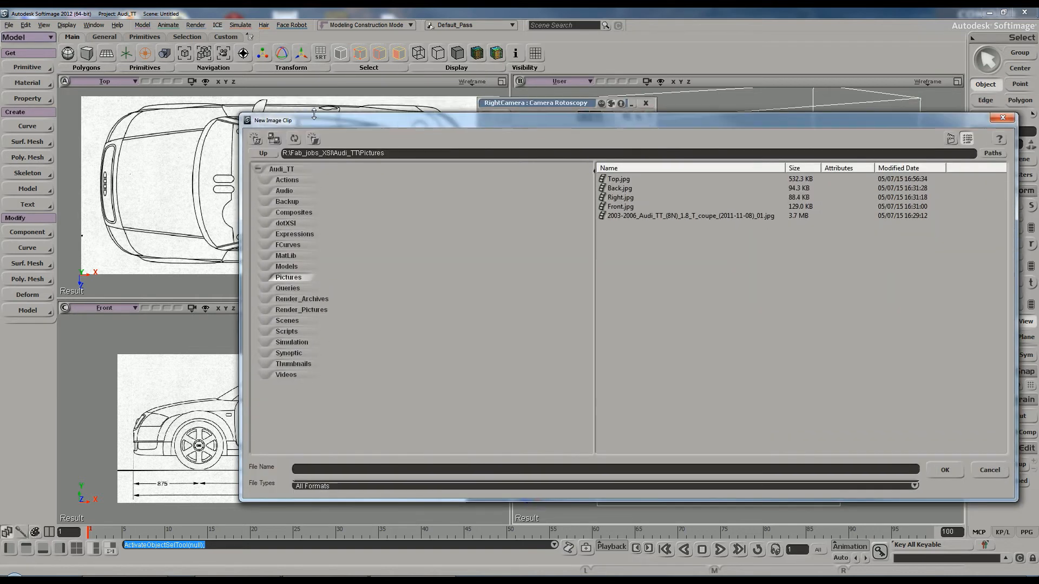
left_click_drag(583, 124, 491, 395)
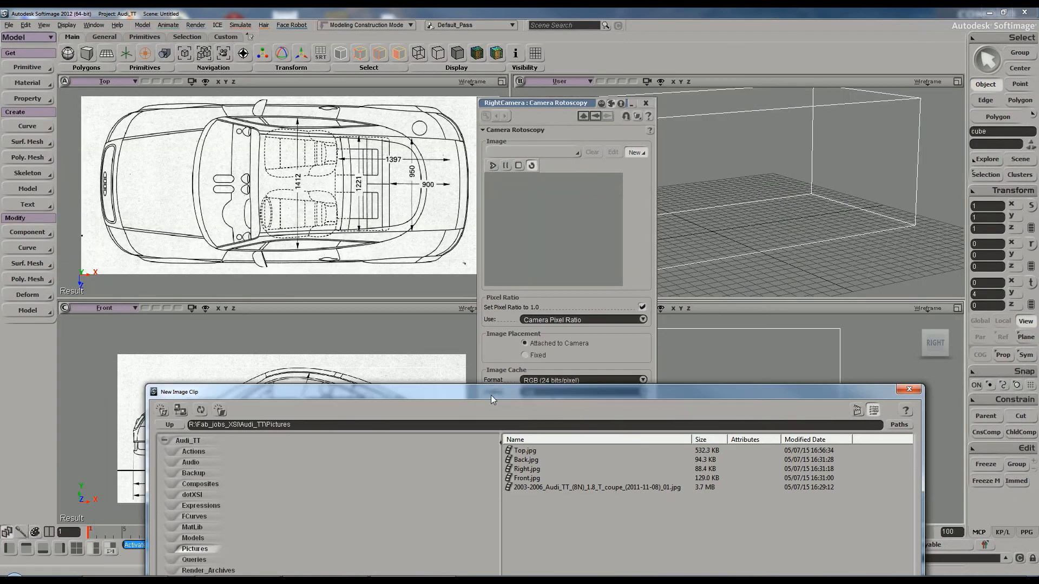
left_click_drag(630, 411, 654, 154)
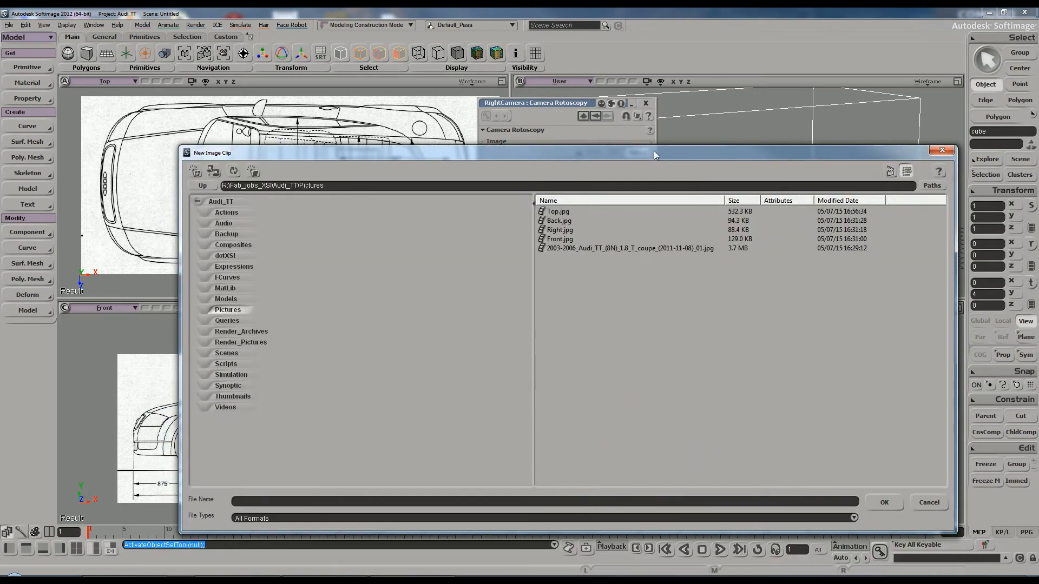
left_click(564, 229)
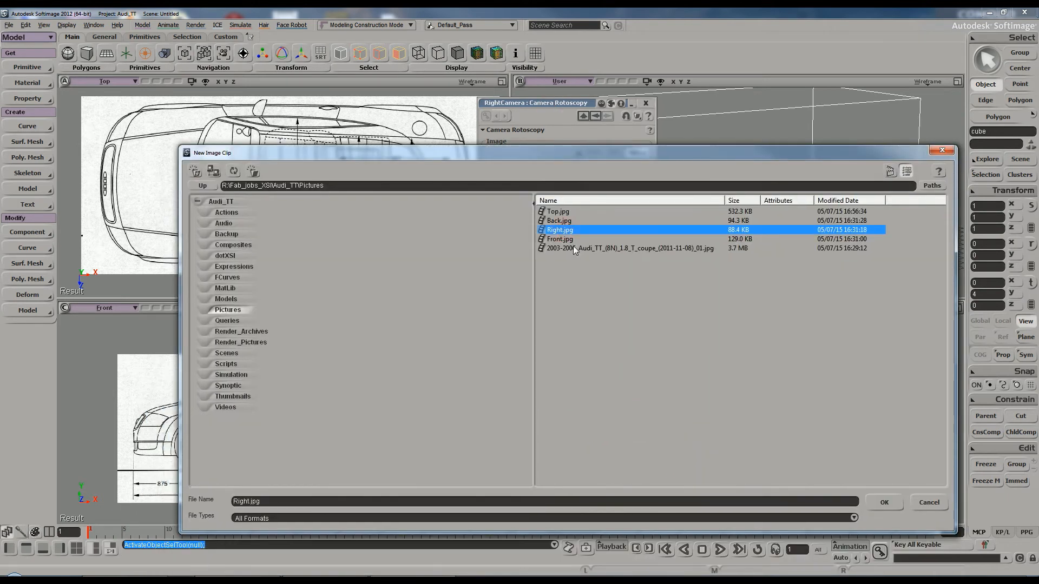
left_click(885, 502)
Turn on the rotoscope display in the Right viewport, keeping its rotoscopy properties open clear of the view
left_click_drag(563, 105, 397, 112)
left_click(485, 103)
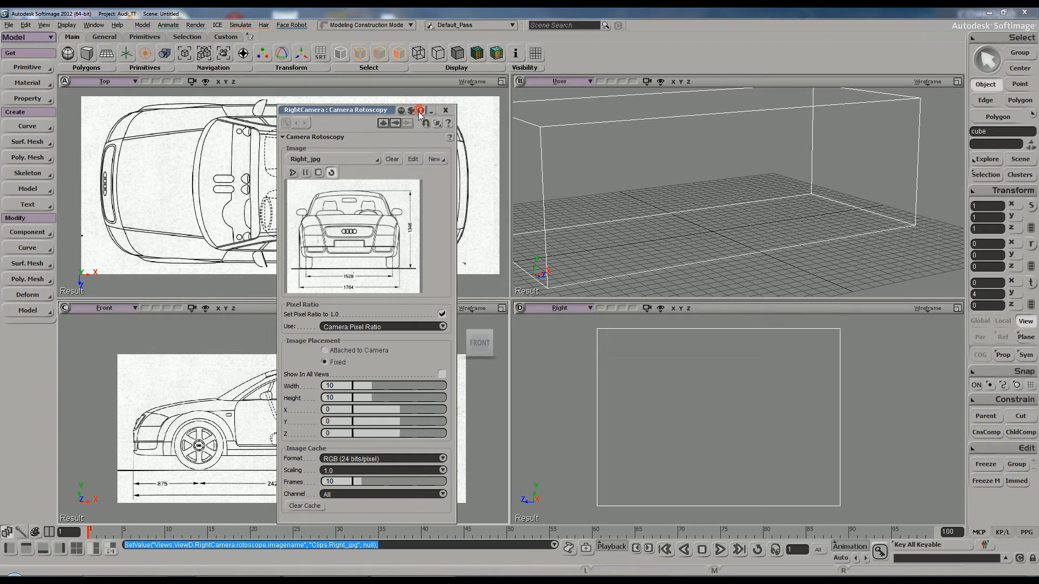
left_click(925, 309)
left_click(885, 521)
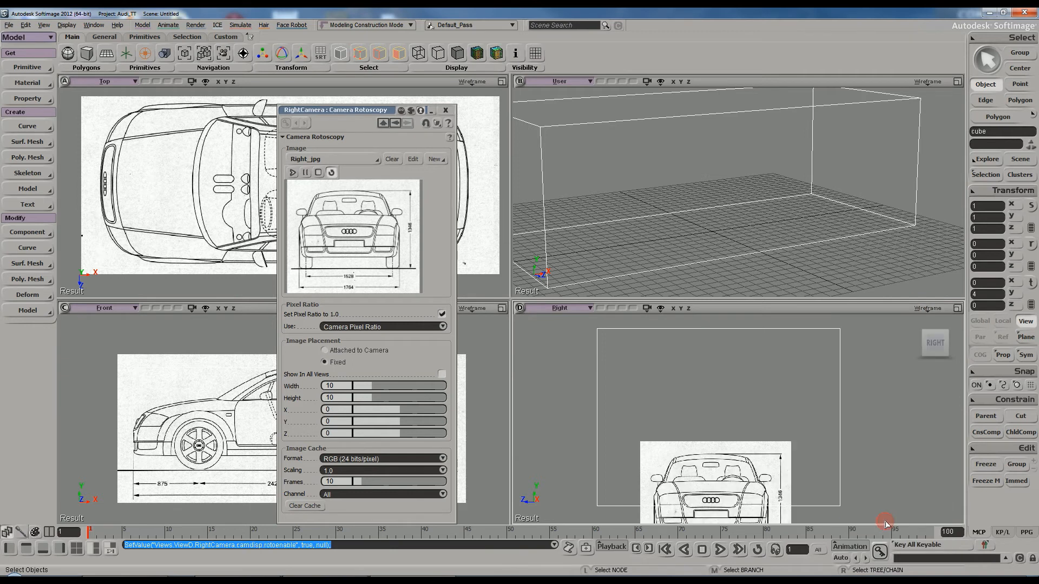
key("s")
middle_click_drag(767, 398, 765, 408)
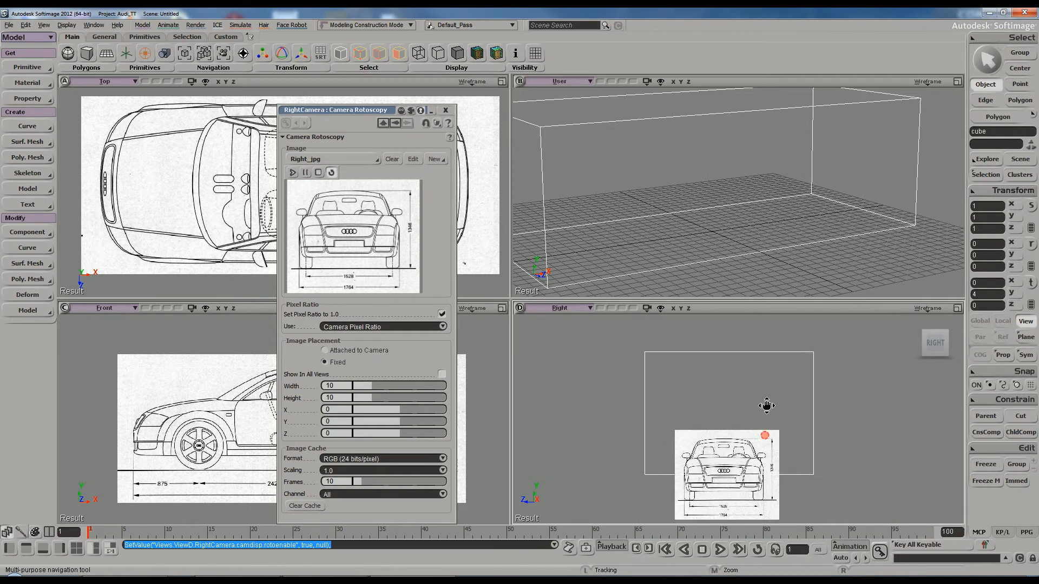
left_click_drag(768, 426, 766, 400)
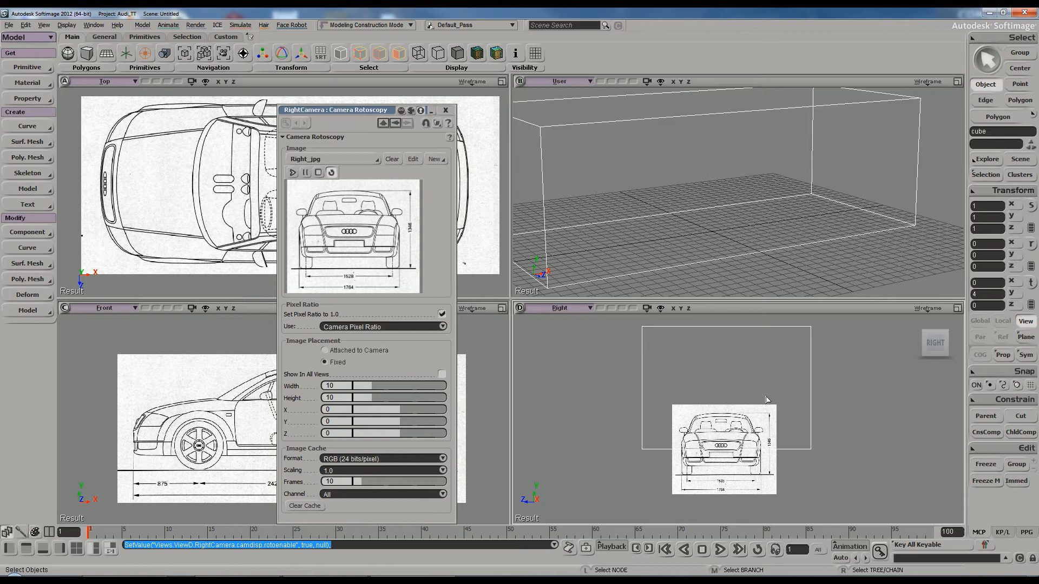
scroll(763, 412, "up", 3)
key("s")
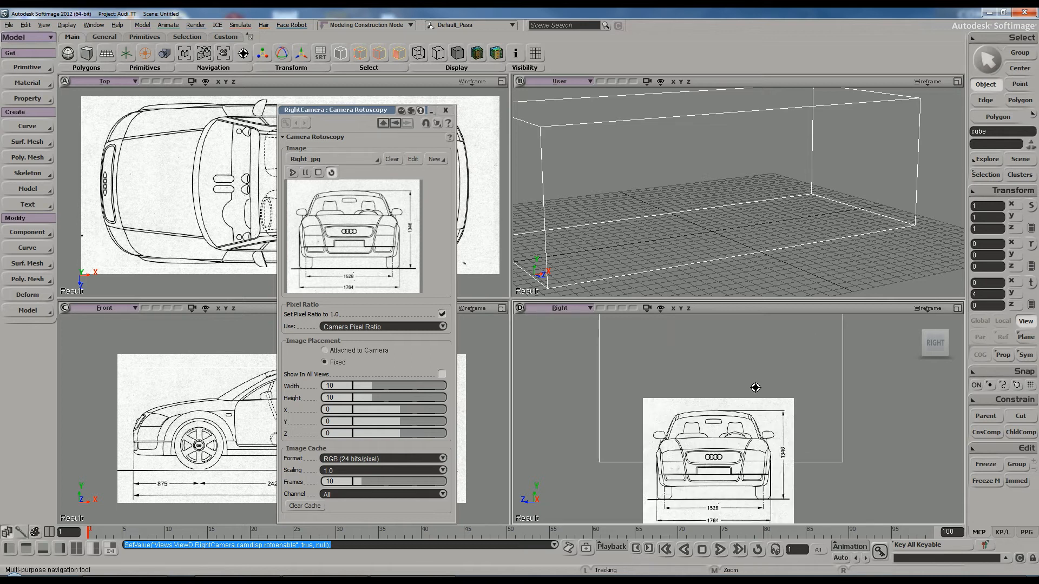
Enlarge the Right viewport's rotoscope image by raising its width to 12 and 17
left_click_drag(756, 388, 763, 397)
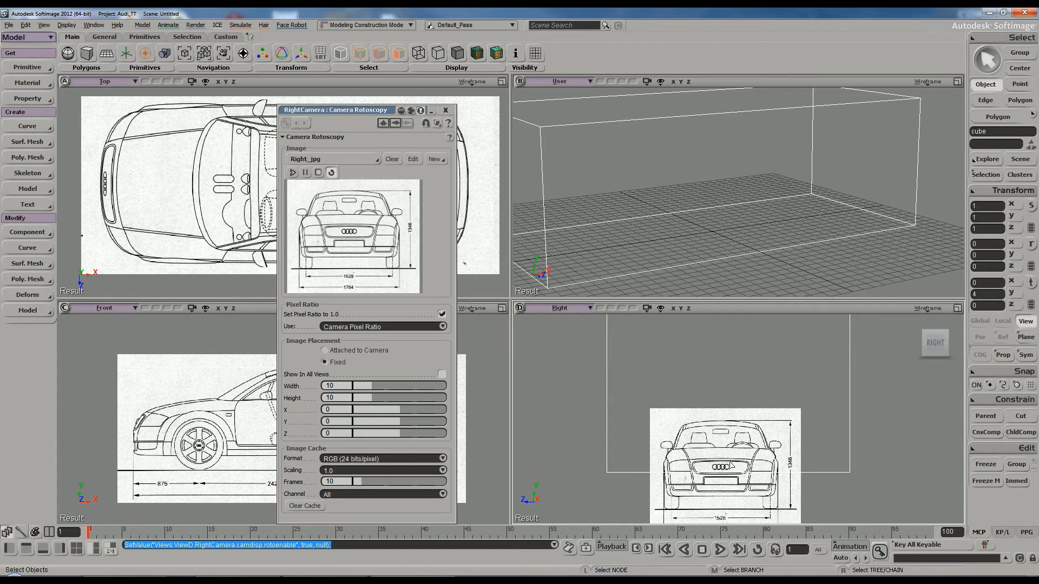
key("s")
middle_click_drag(702, 433, 718, 416)
mouse_move(717, 416)
left_mouse_down()
mouse_move(689, 406)
mouse_move(703, 417)
left_mouse_up()
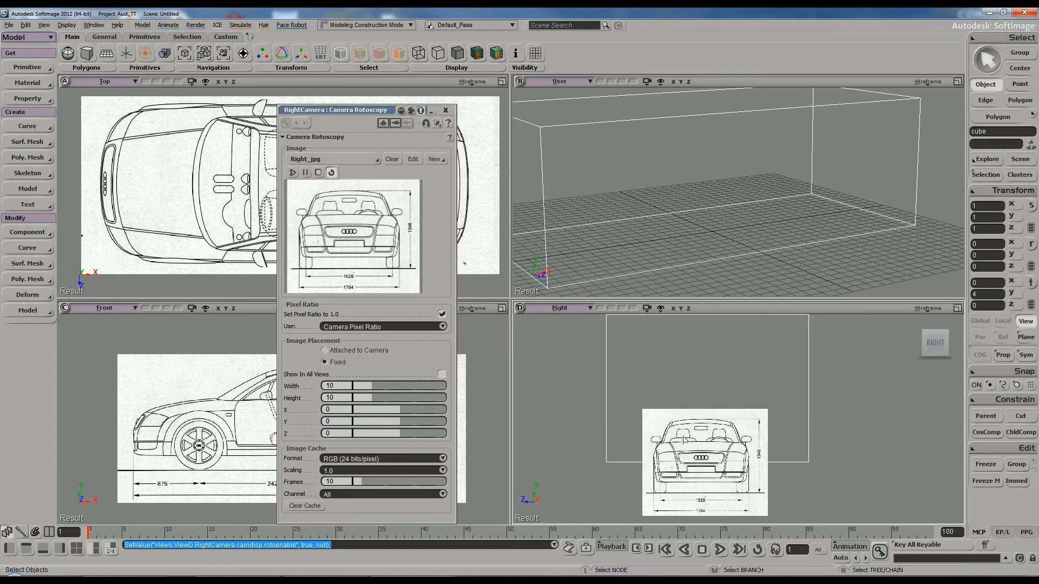
left_click(340, 387)
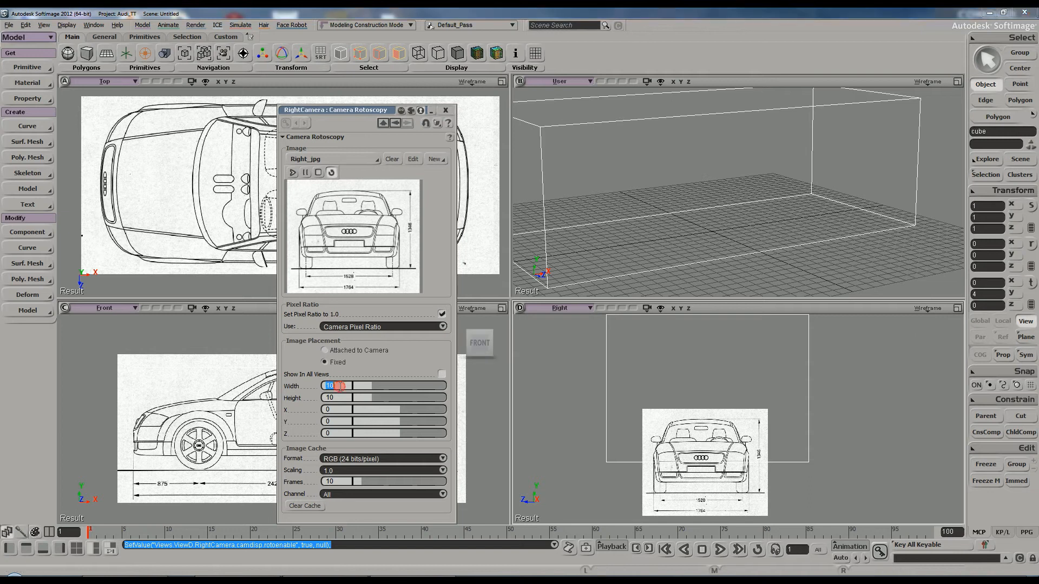
type("11")
key("Return")
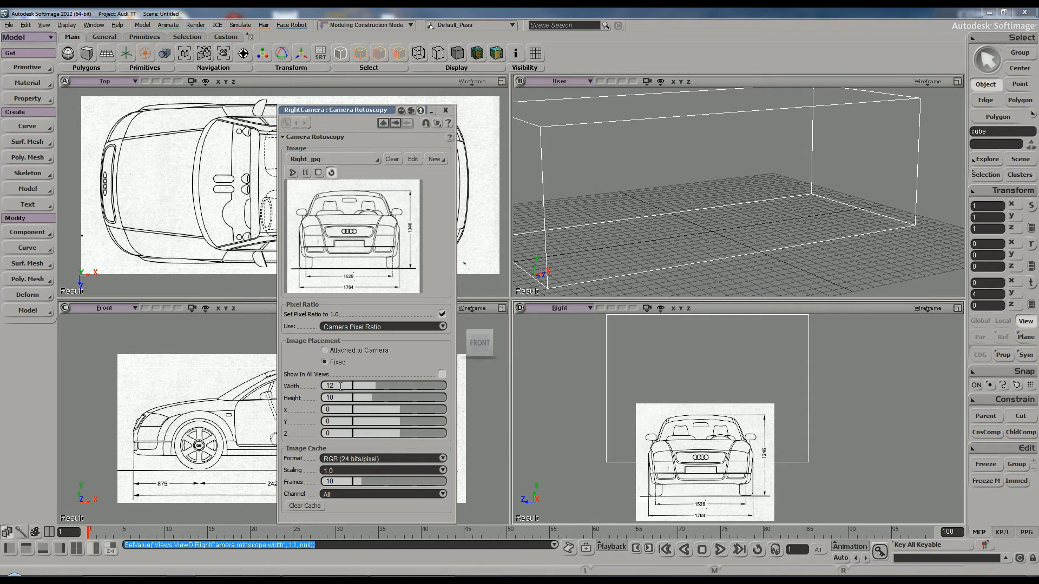
key("bracketright")
key("bracketright")
key("bracketright")
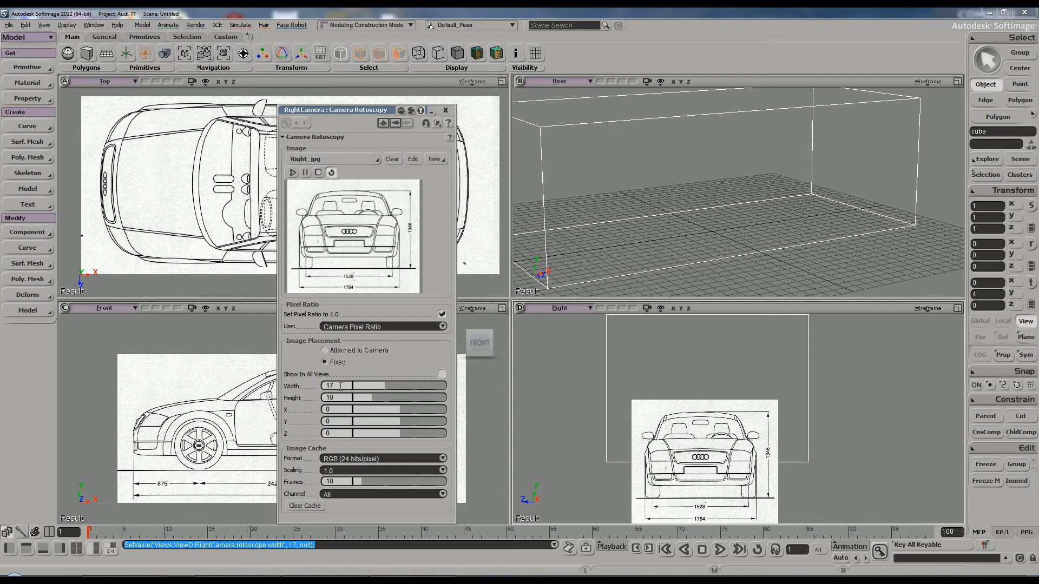
Set the Right rotoscope image's width and height both to 20 and move its properties aside
left_click(340, 399)
type("17")
key("Return")
key("bracketright")
key("bracketright")
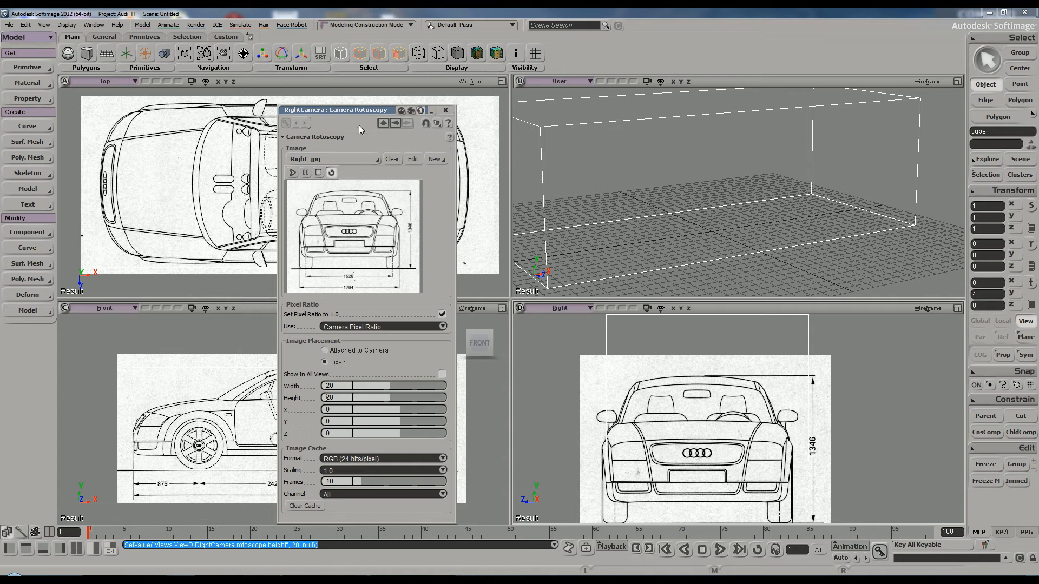
left_click_drag(359, 112, 393, 93)
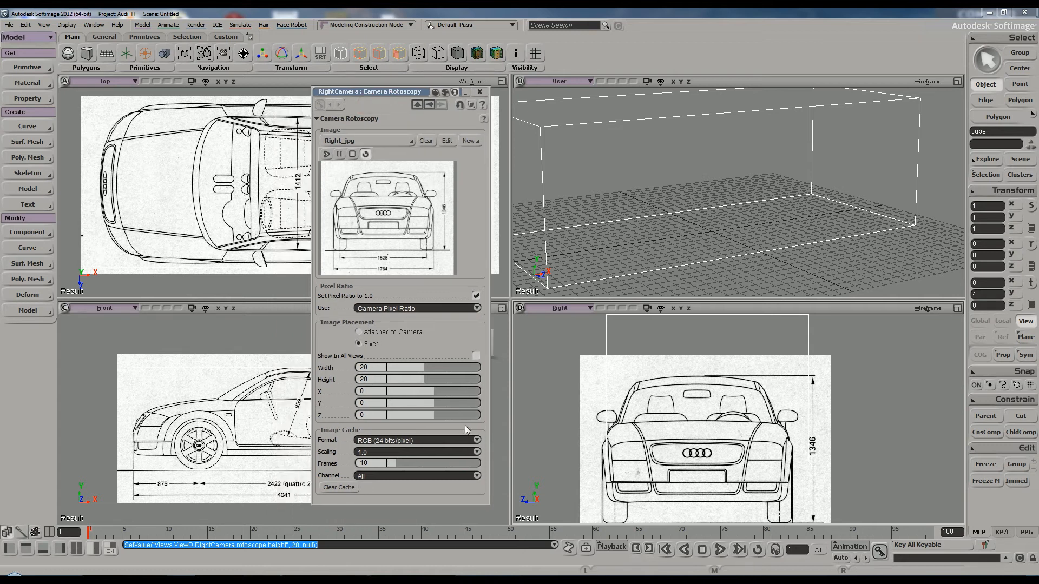
Frame the Right rotoscope image and the cube, and try a Z placement of 1 for the image
left_click(684, 384)
key("s")
middle_click_drag(684, 384, 680, 387)
left_click_drag(679, 387, 694, 362)
key("space")
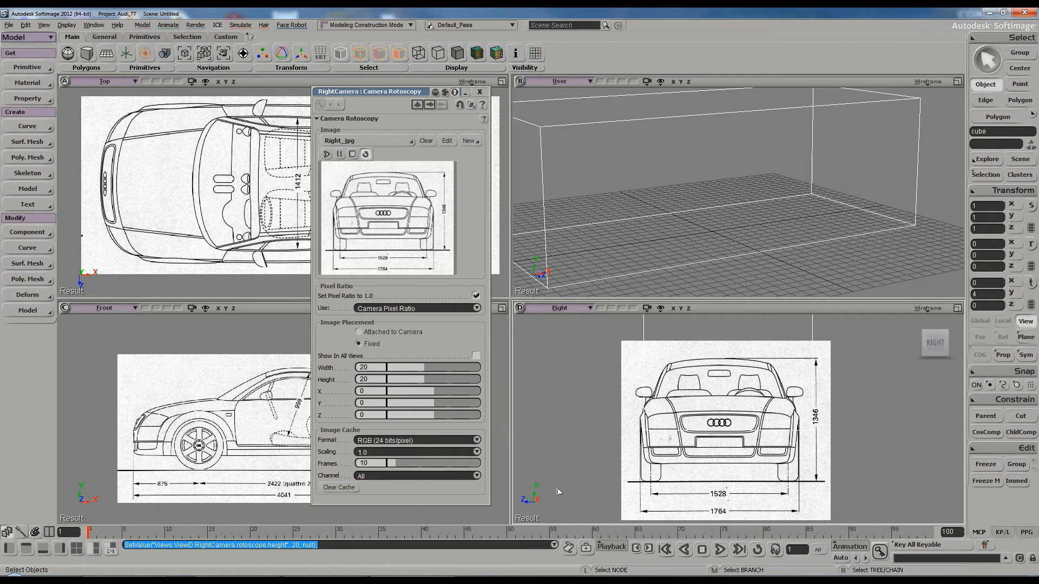
left_click(372, 415)
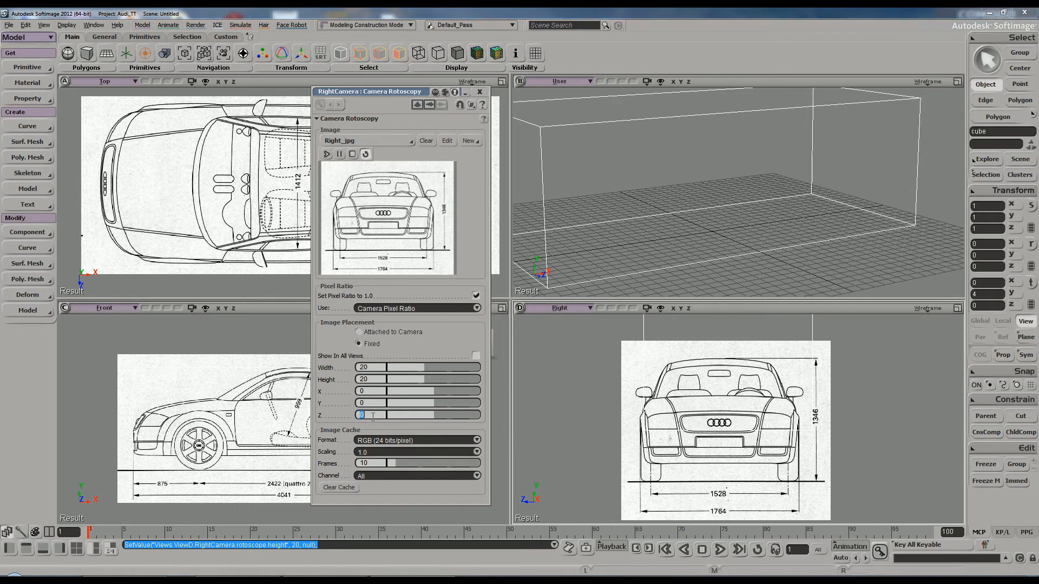
type("1")
key("Return")
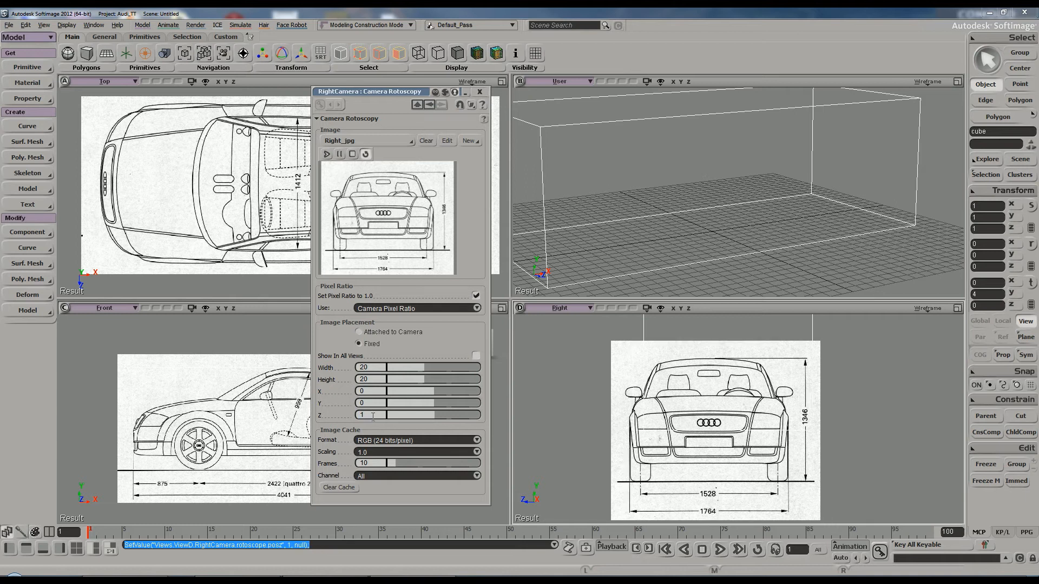
Try Z placements of -1 and -0.5 for the Right rotoscope image to centre the car on the cube
left_click(373, 415)
type("0")
key("Return")
type("-1")
key("Return")
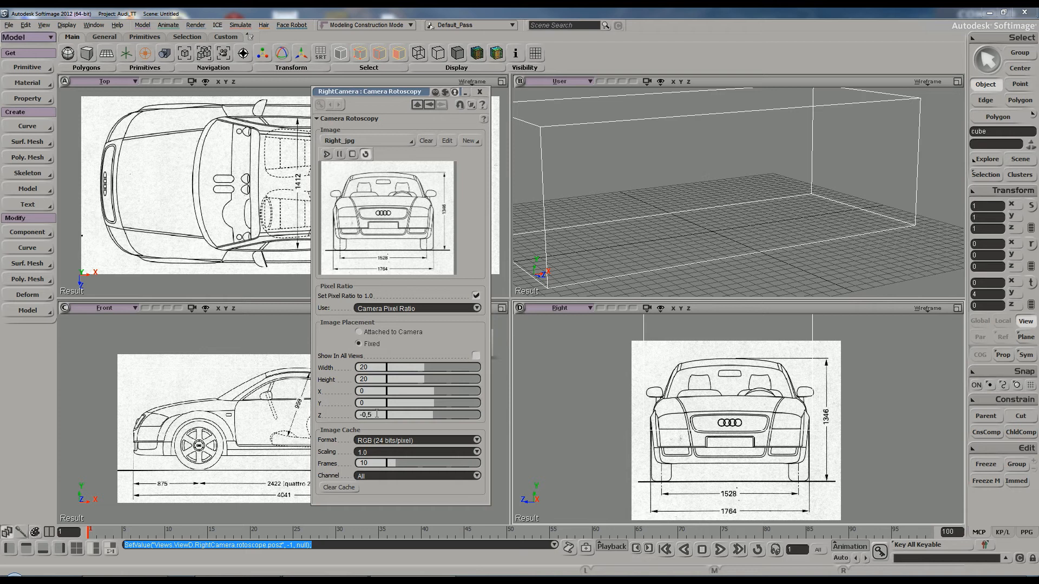
key("Return")
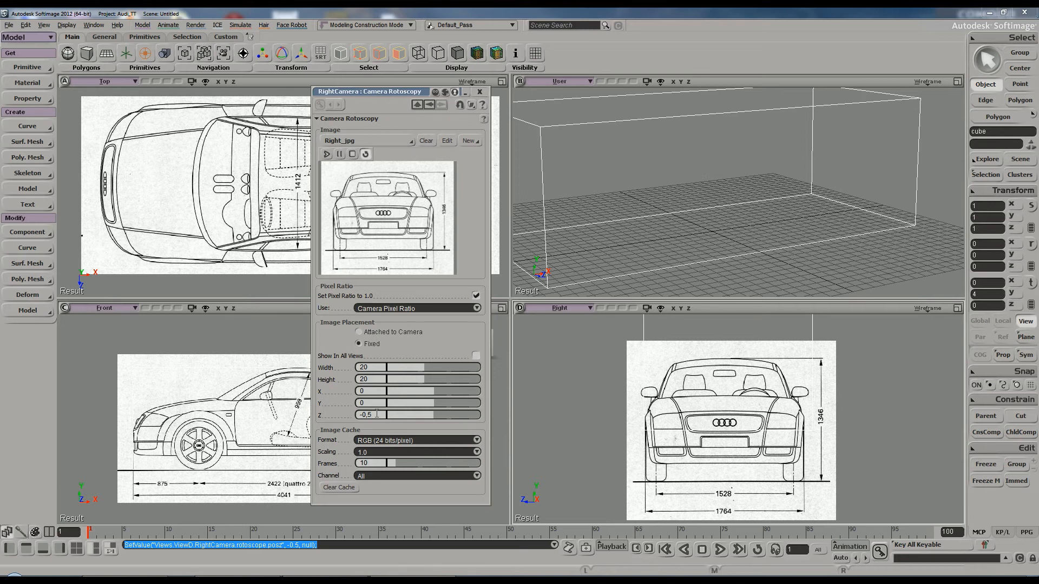
Fine-tune the Right rotoscope image's Z placement to -0.78 and check the car's centring against the cube
left_click(377, 414)
left_click(377, 413)
key("BackSpace")
type("75")
key("Return")
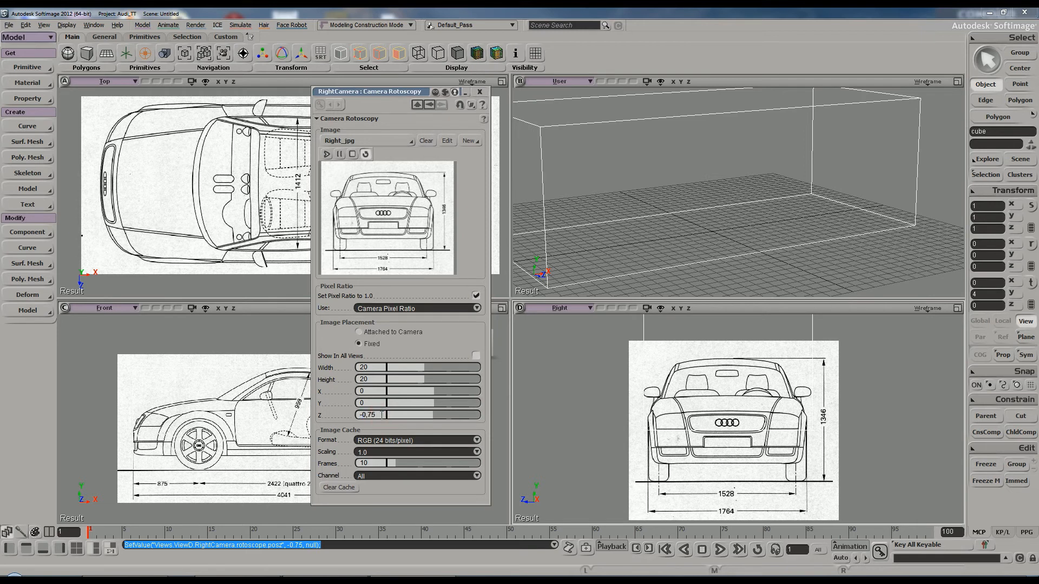
type("7")
key("Return")
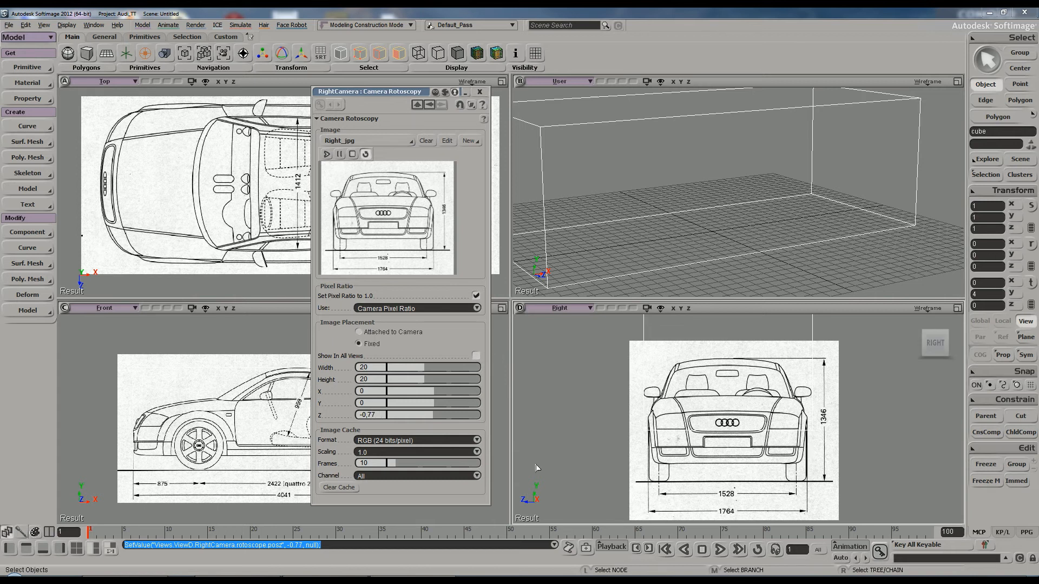
left_click(382, 415)
left_click(379, 415)
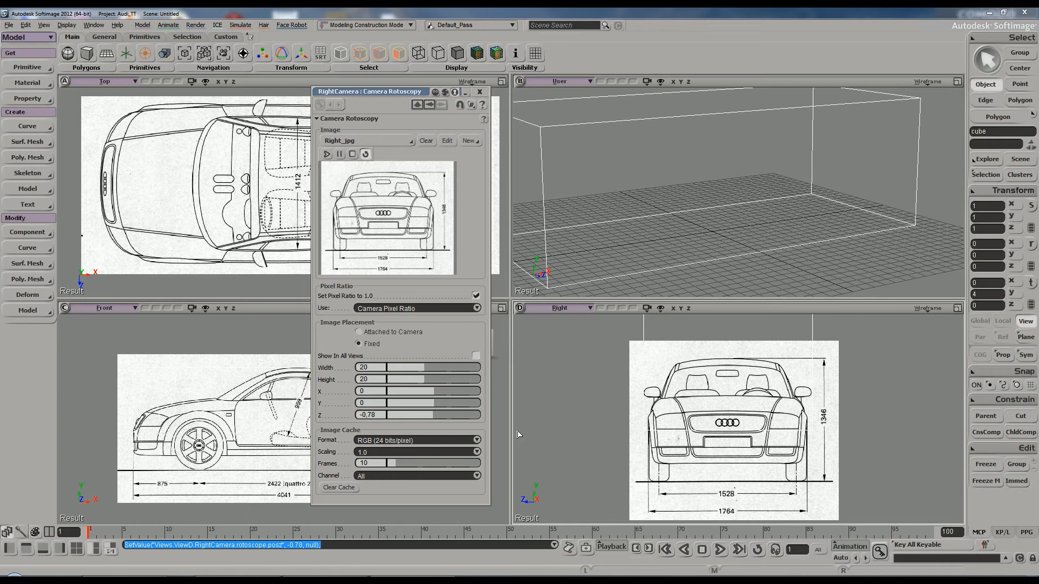
left_click(750, 410)
scroll(750, 413, "up", 2)
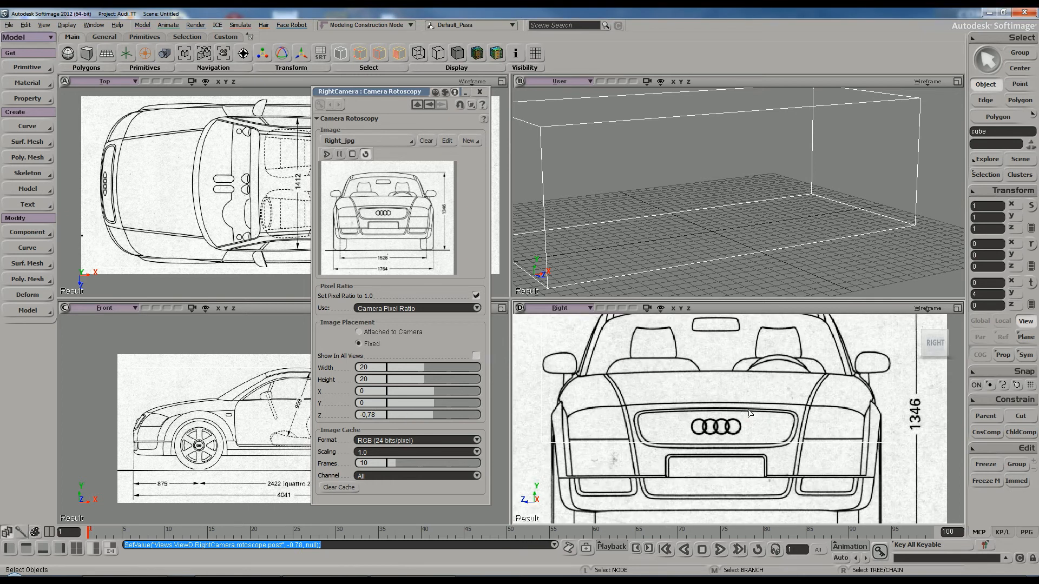
scroll(750, 413, "down", 3)
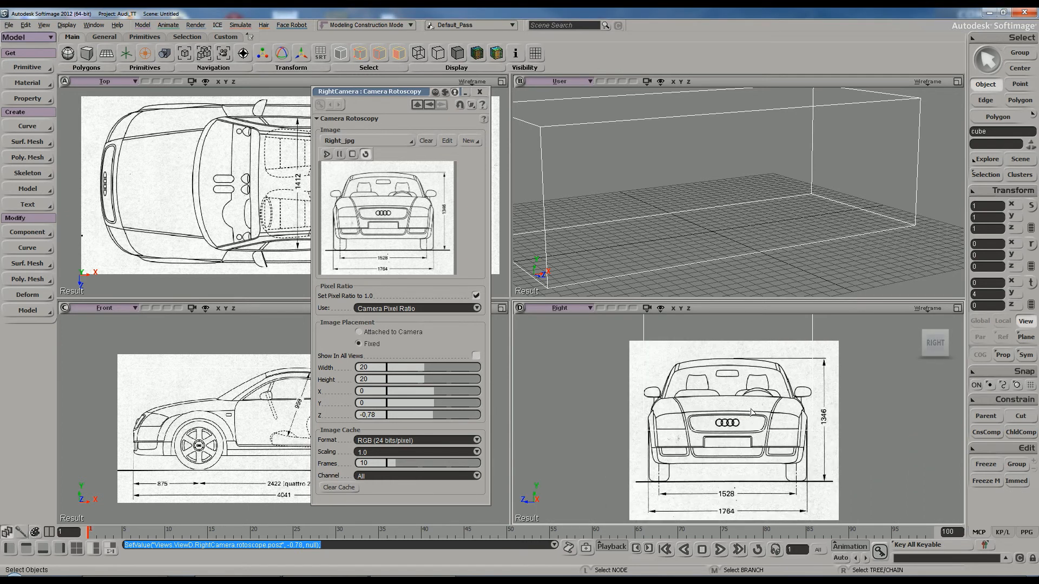
Try Y placements of 2 and 4 for the Right rotoscope image to raise the car
left_click(368, 403)
type("1")
key("Return")
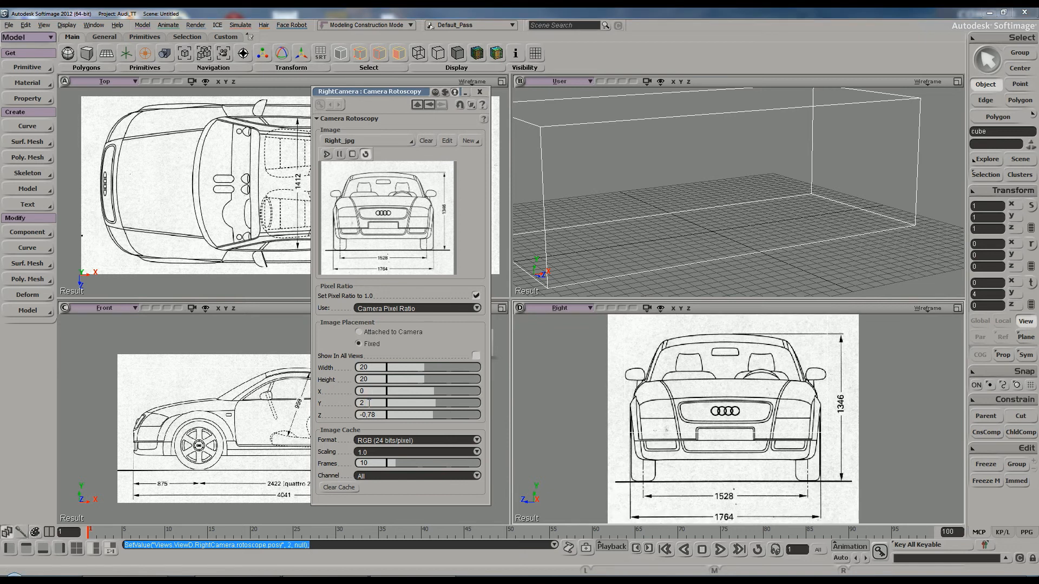
type("4")
key("Return")
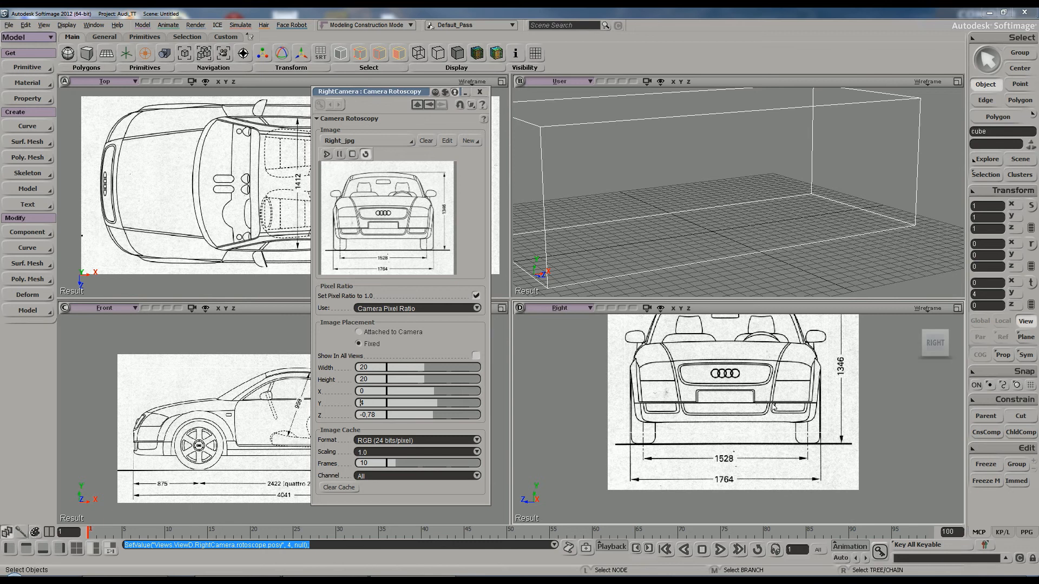
Select the cube's four lower points in the Right viewport as a ground reference and orbit the User view
scroll(614, 436, "down", 1)
key("s")
left_click_drag(625, 405, 840, 492)
key("t")
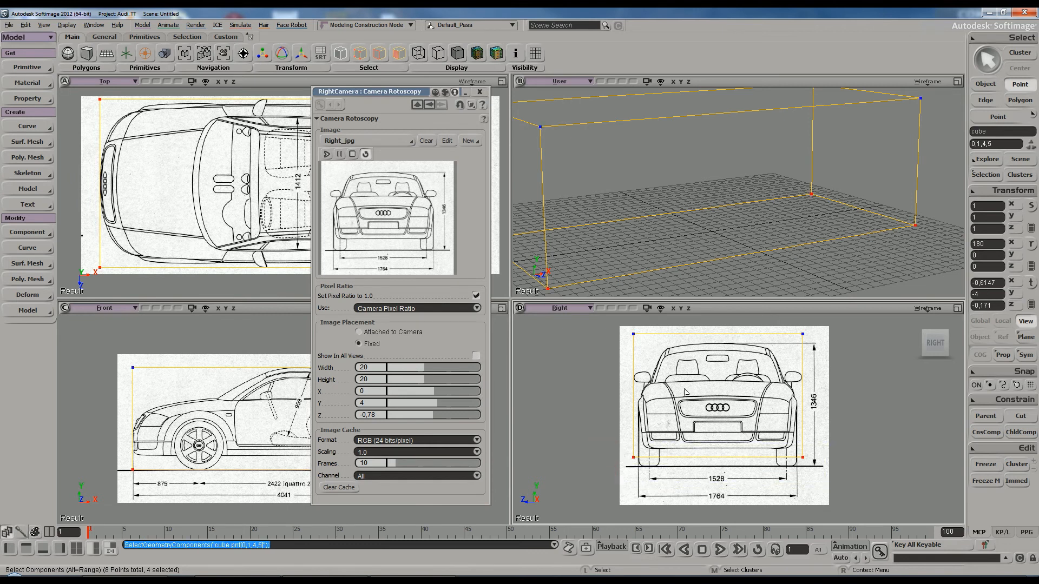
key("s")
right_click_drag(765, 269, 802, 262)
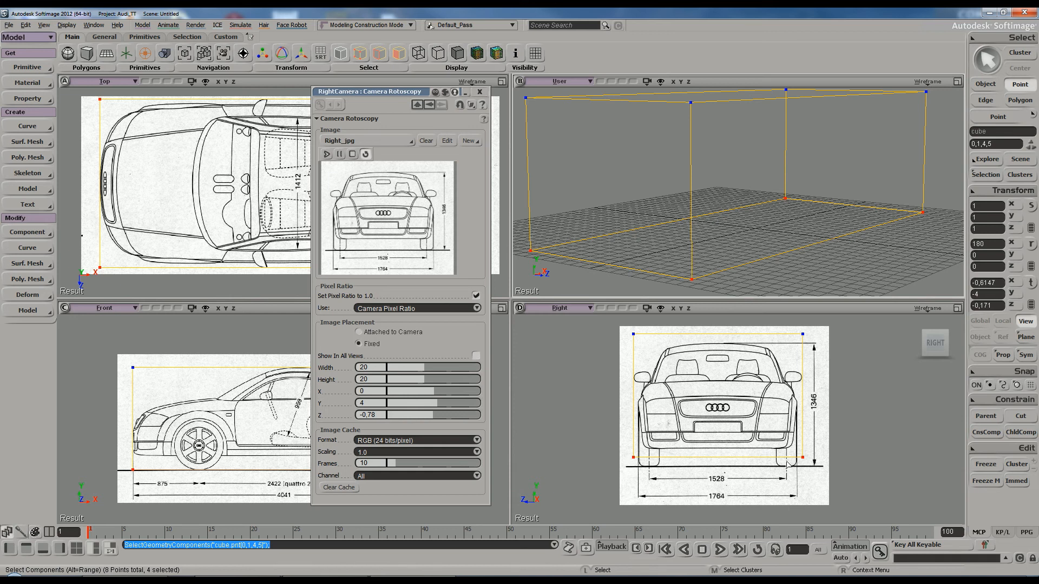
Try Y placements of 5 and 4.75 for the Right rotoscope image against the cube's lower edge
left_click(373, 403)
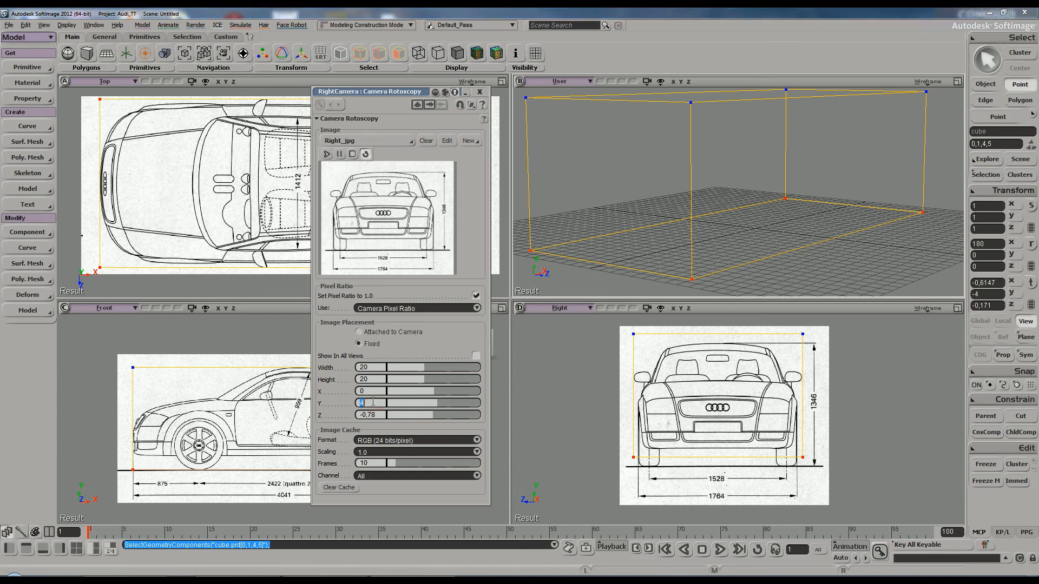
type("5")
key("Return")
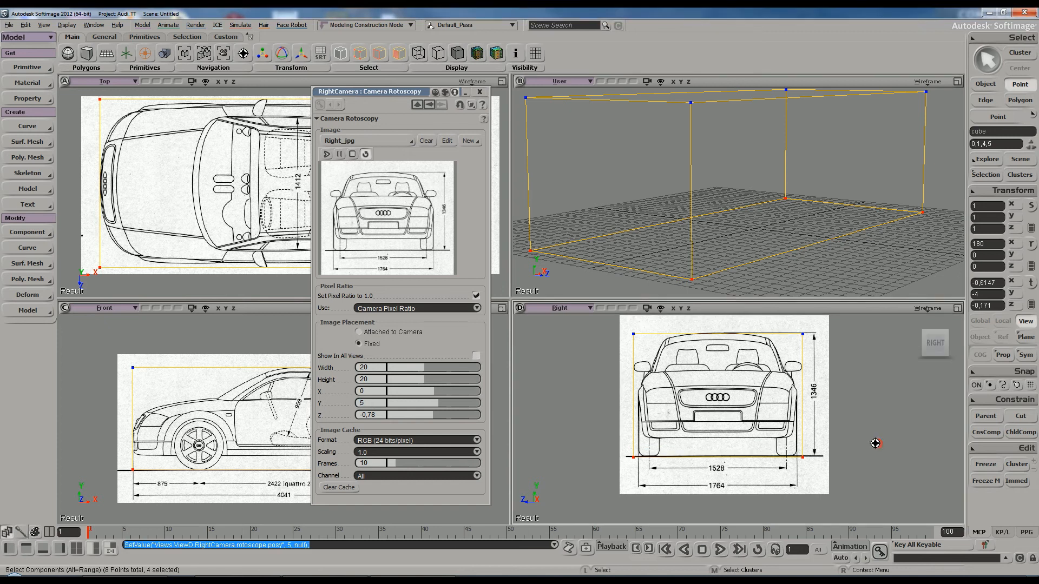
key("s")
scroll(875, 445, "up", 3)
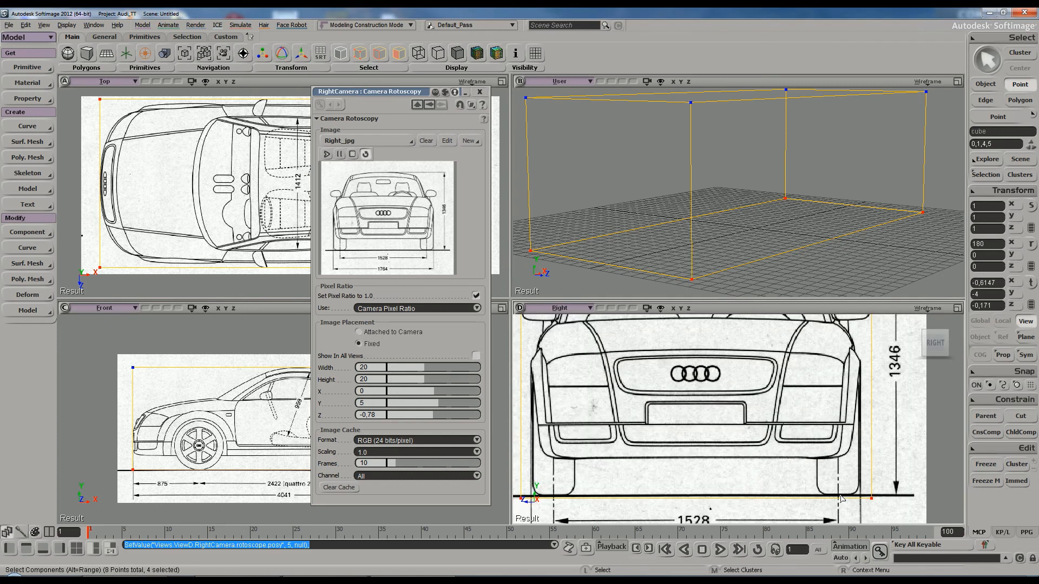
left_click(379, 403)
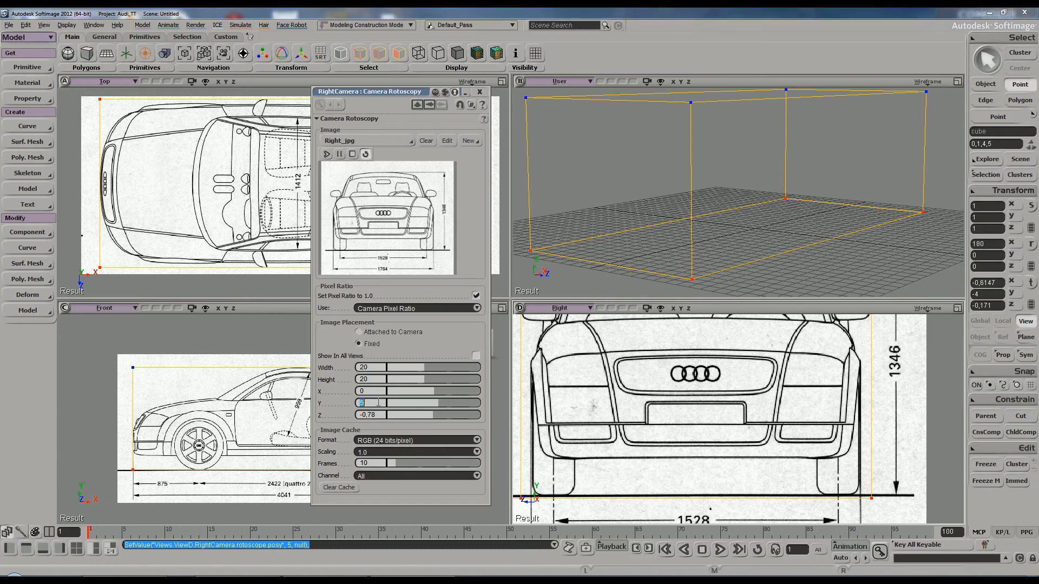
type("4,75")
key("Return")
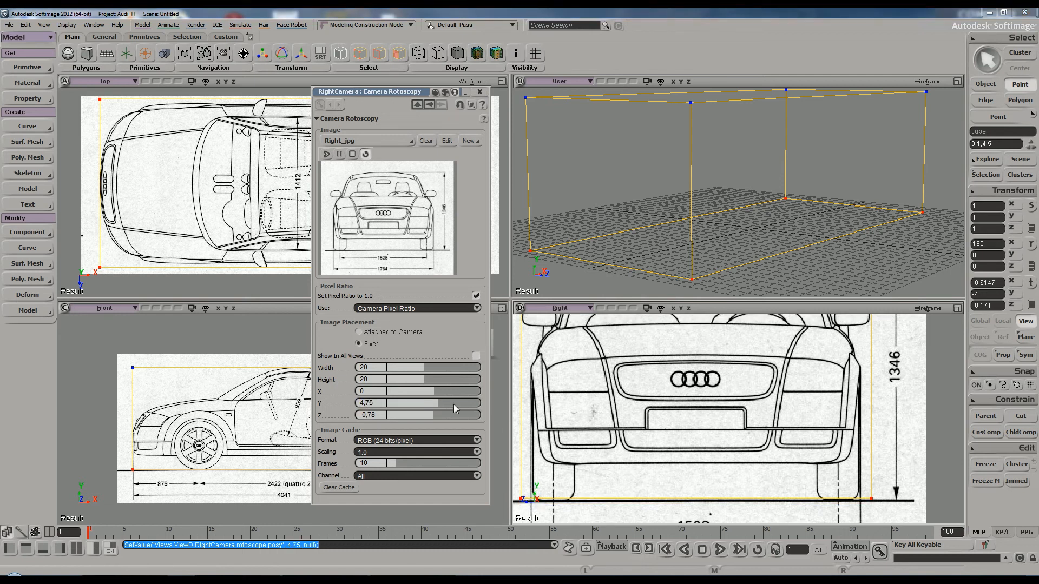
Set the Right rotoscope image's Y placement to 4.85 and close its rotoscopy properties
left_click(378, 403)
key("BackSpace")
key("BackSpace")
type("85")
key("Return")
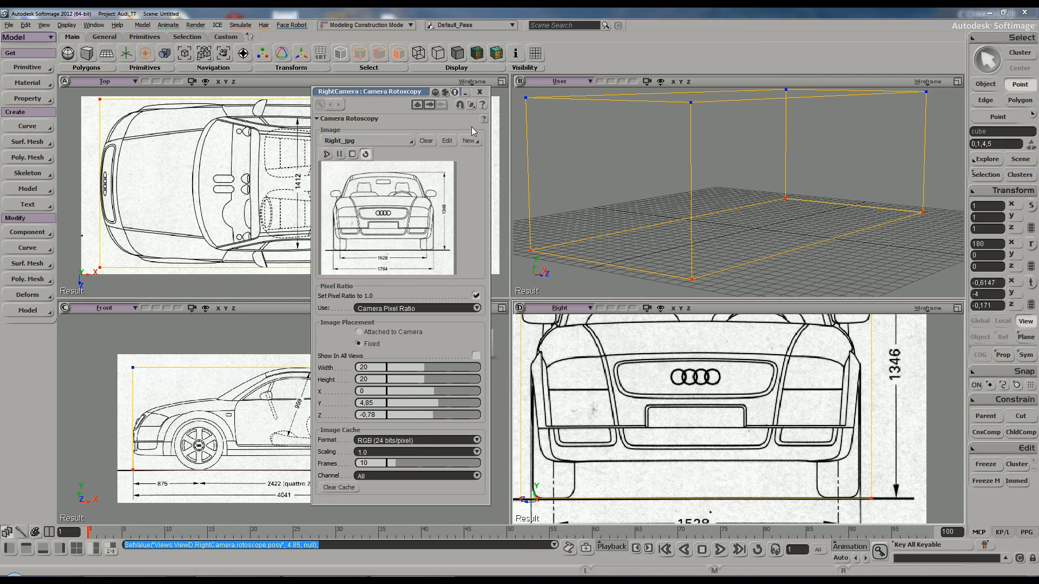
left_click(480, 92)
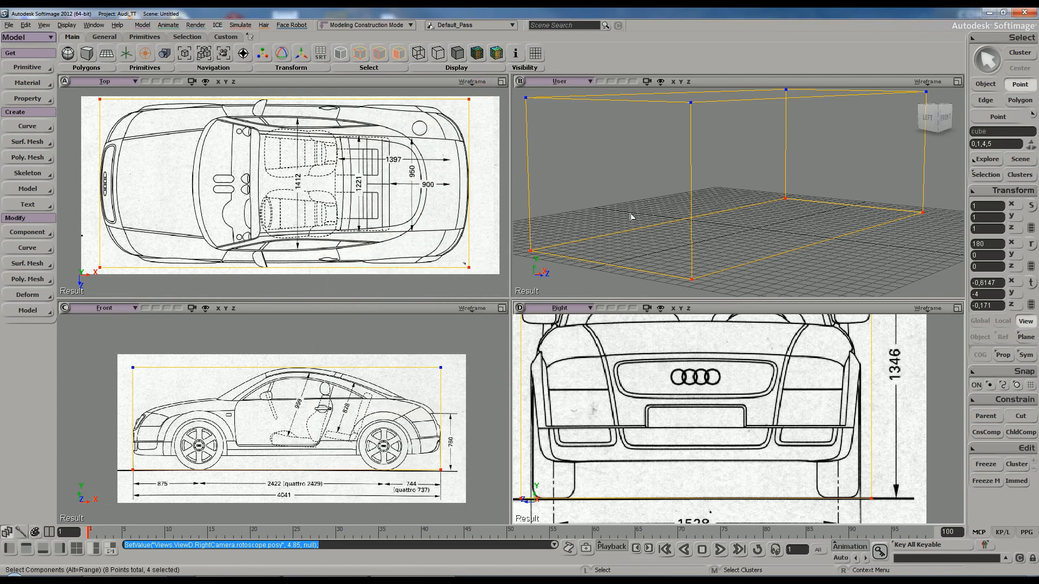
Select the cube's four upper points in the Right viewport and compare their height with the car's roofline
scroll(635, 414, "down", 3)
key("s")
left_click_drag(708, 395, 712, 408)
key("t")
left_click_drag(625, 326, 845, 360)
scroll(801, 365, "up", 3)
key("s")
left_click_drag(758, 372, 773, 421)
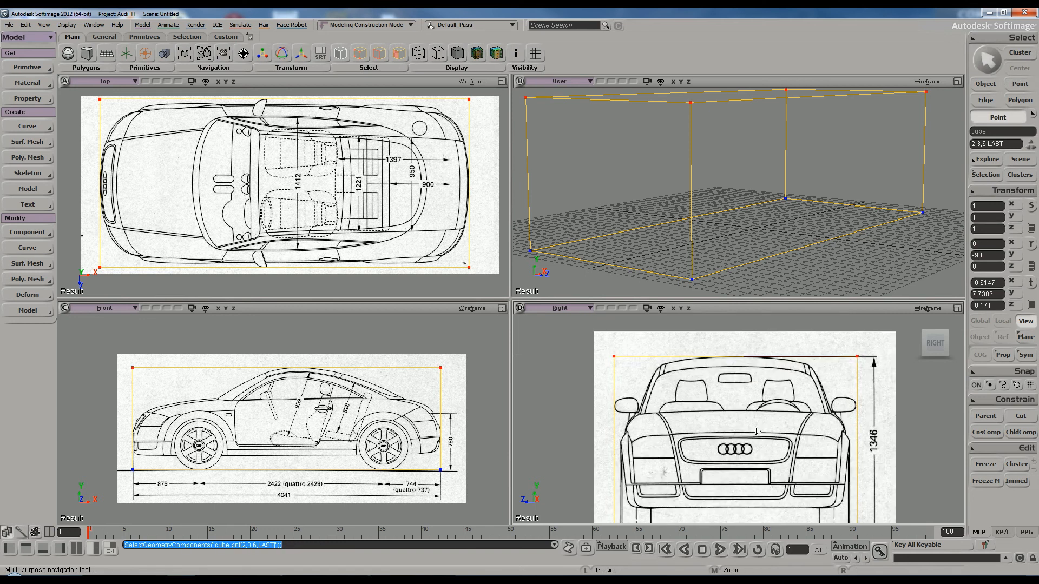
scroll(731, 384, "down", 3)
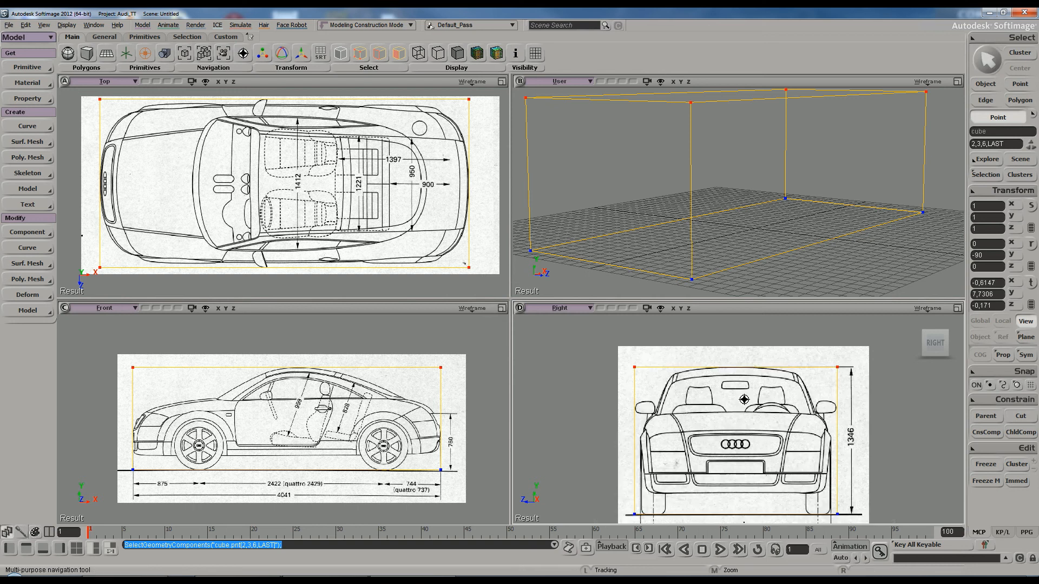
Frame the whole cube in the Right and User viewports and deselect all its points
scroll(706, 420, "down", 1)
key("s")
scroll(706, 421, "down", 1)
scroll(772, 226, "down", 3)
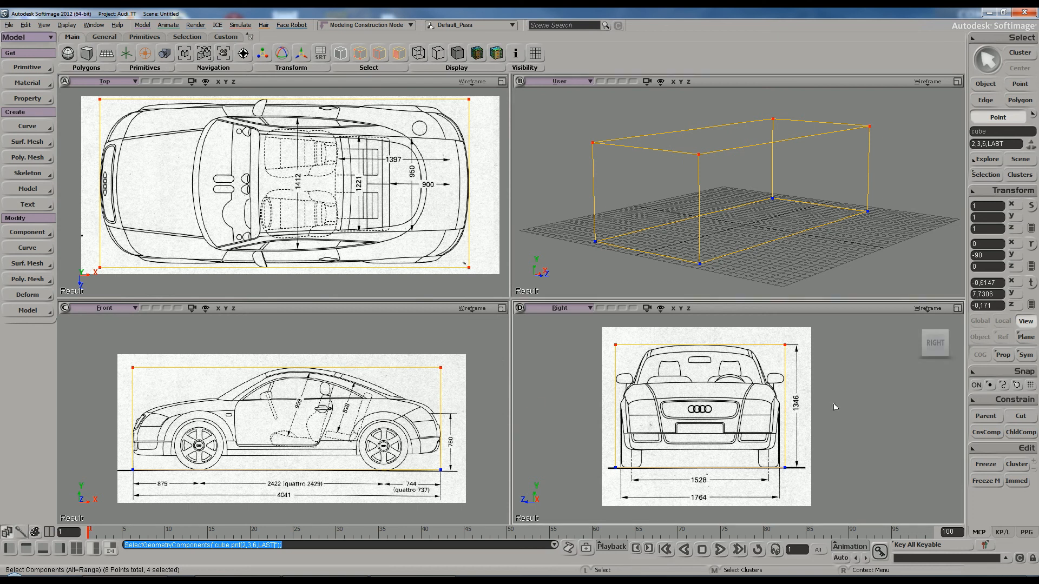
key("s")
left_click_drag(824, 398, 849, 400)
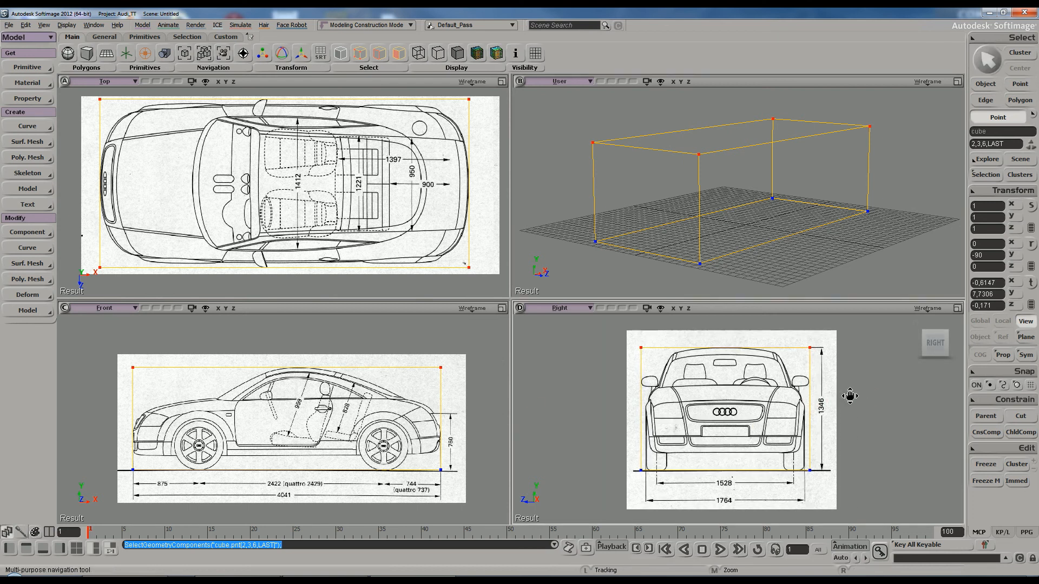
left_click(850, 234)
key("s")
right_click_drag(849, 232, 834, 243)
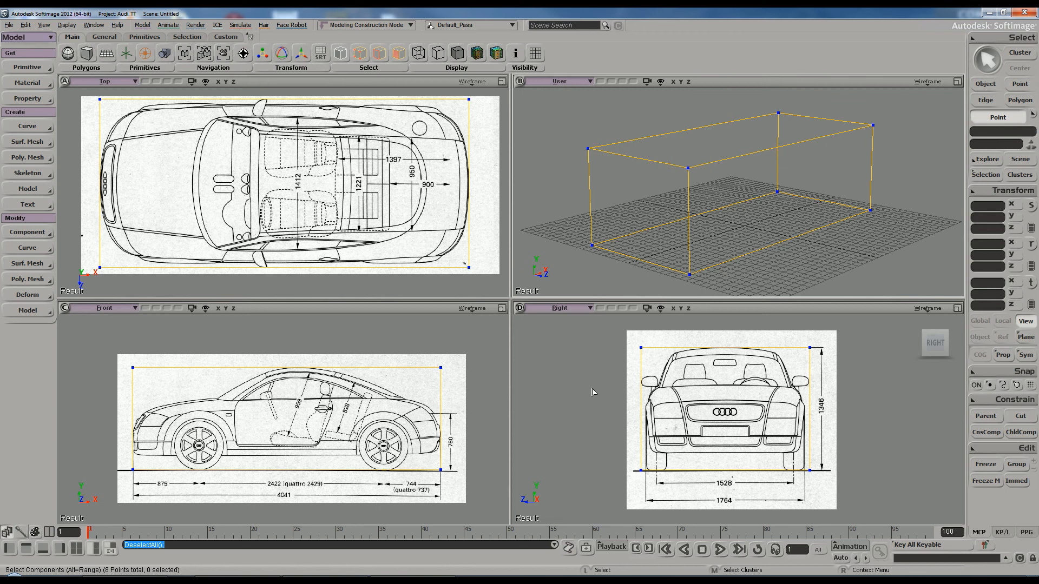
Save the scene as Audi_TT in the project's Scenes folder
left_click(9, 25)
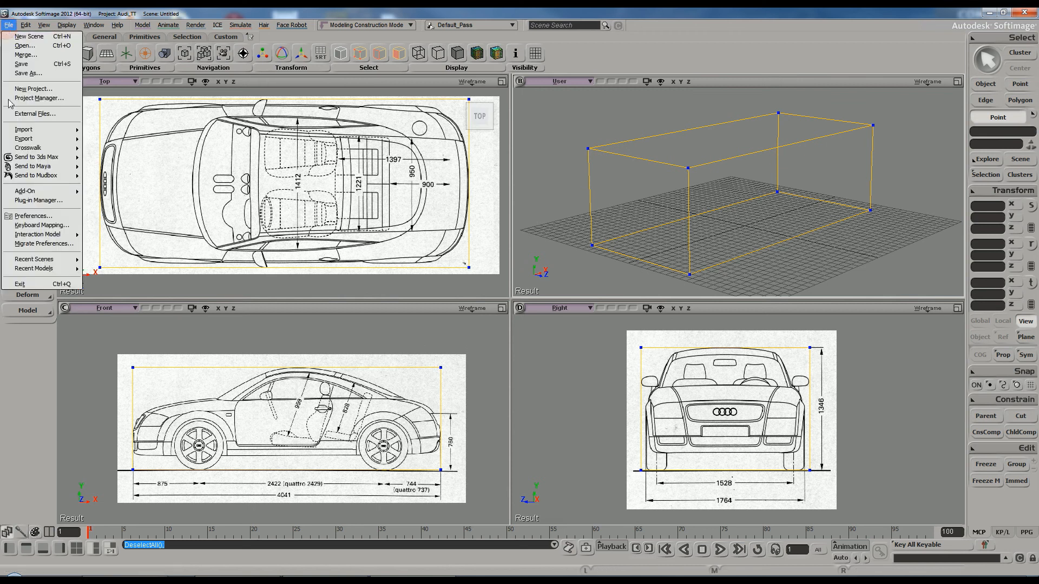
left_click(41, 69)
left_click_drag(494, 151, 498, 118)
type("A")
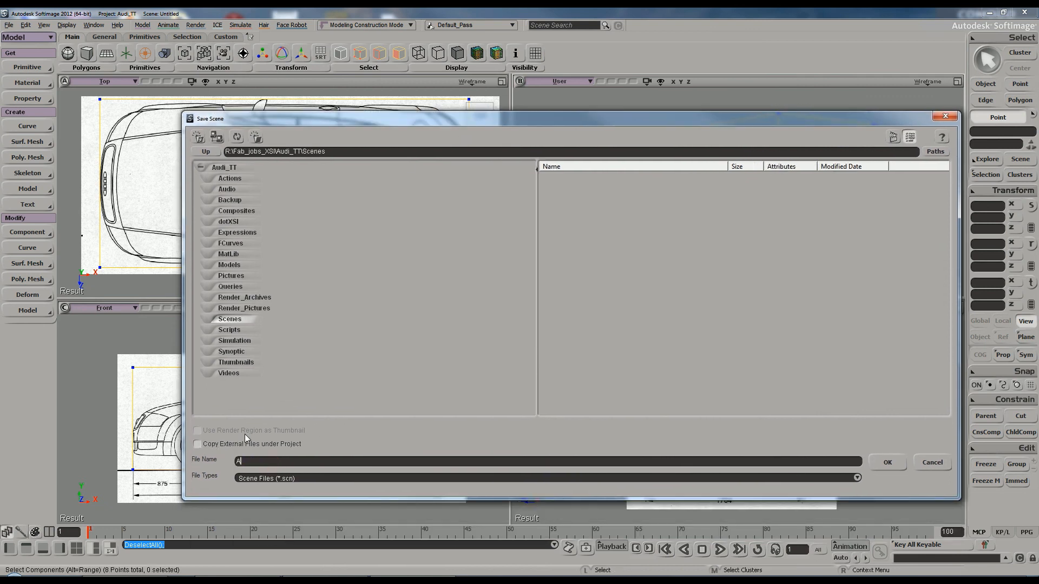
type("udi_TT")
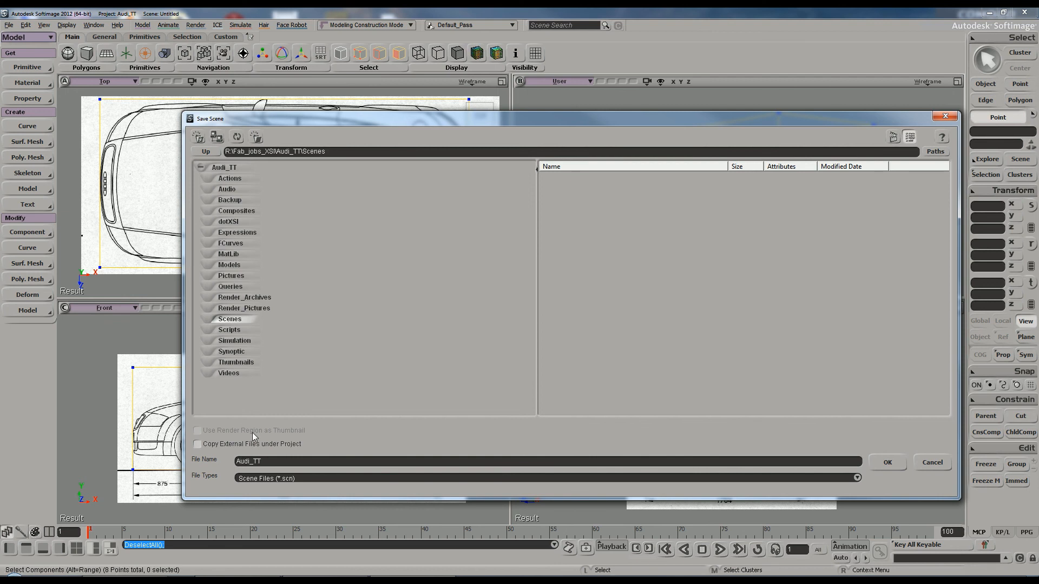
left_click(882, 462)
left_click(884, 433)
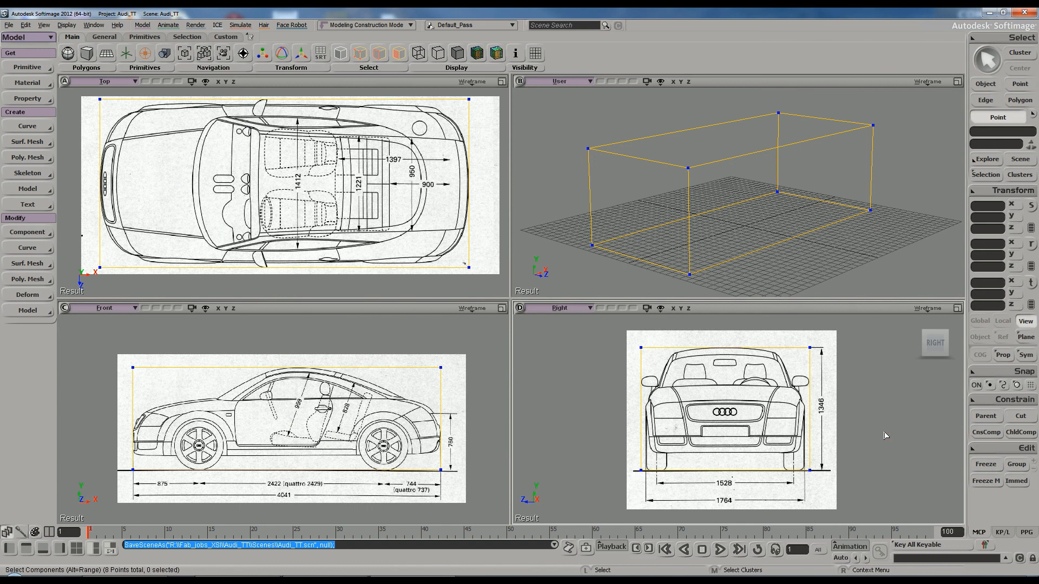